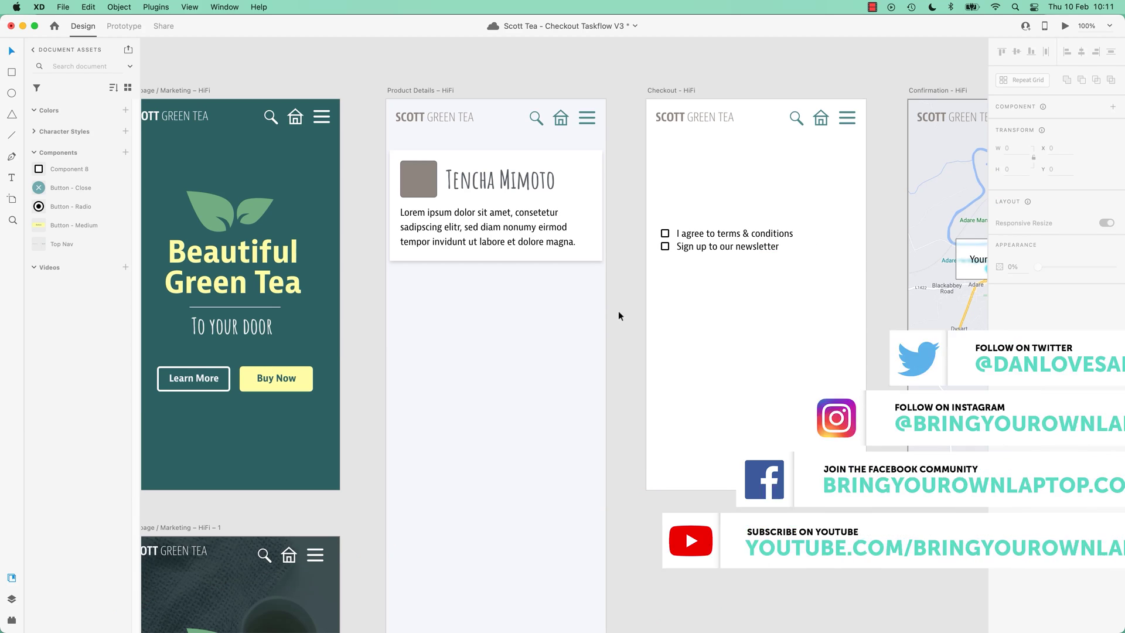
Step: Extend the card repeat grid to four cards and fill their thumbnails with tea photos from Finder
left_click(495, 229)
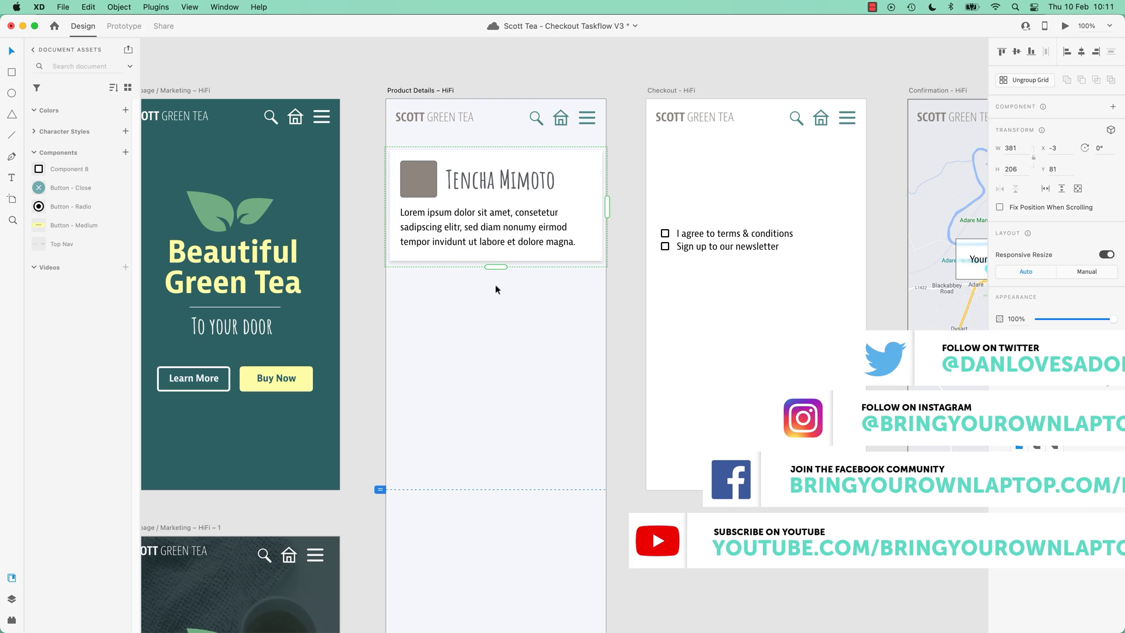
left_click_drag(495, 267, 494, 556)
key("super+Tab")
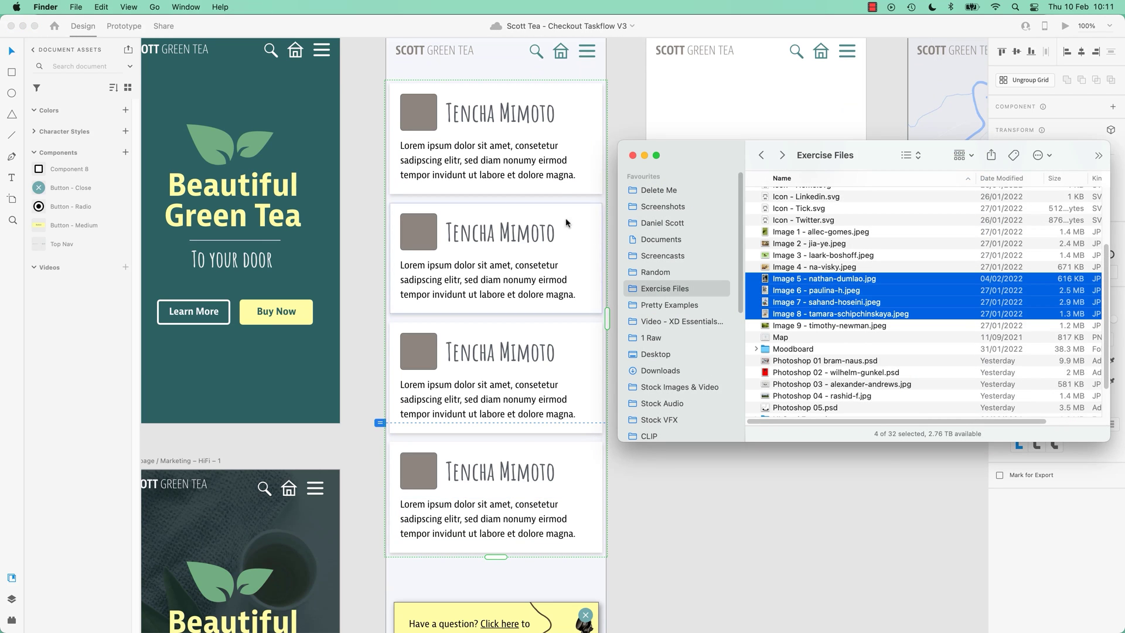
left_click_drag(769, 280, 418, 112)
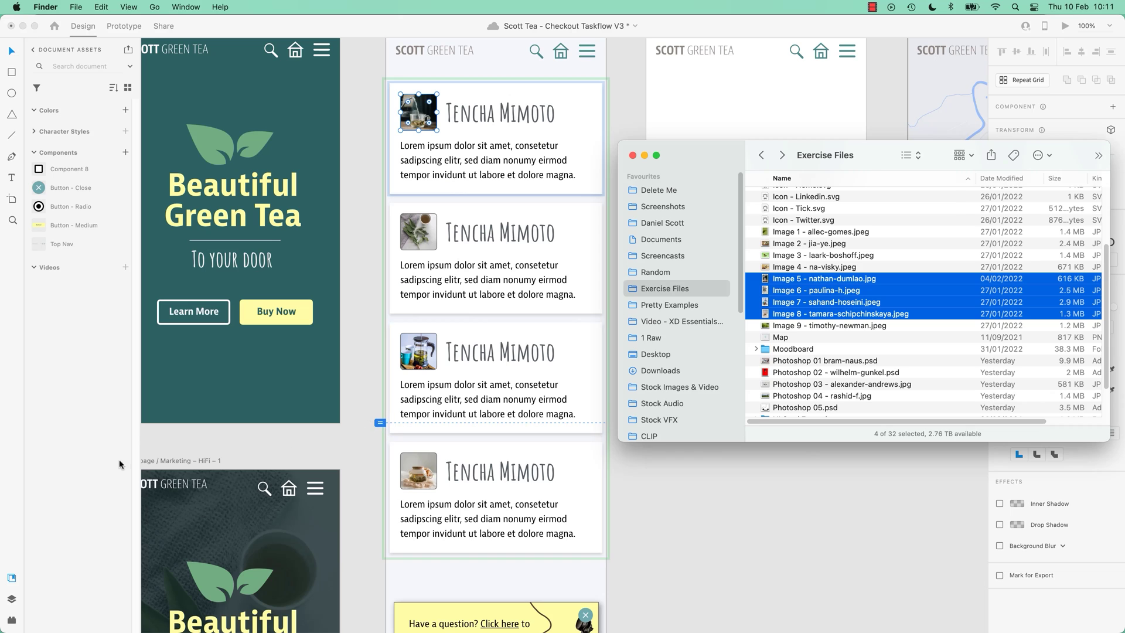
key("super+Tab")
Step: Widen the row spacing between the four cards in the repeat grid
left_click(580, 323)
left_click(505, 213)
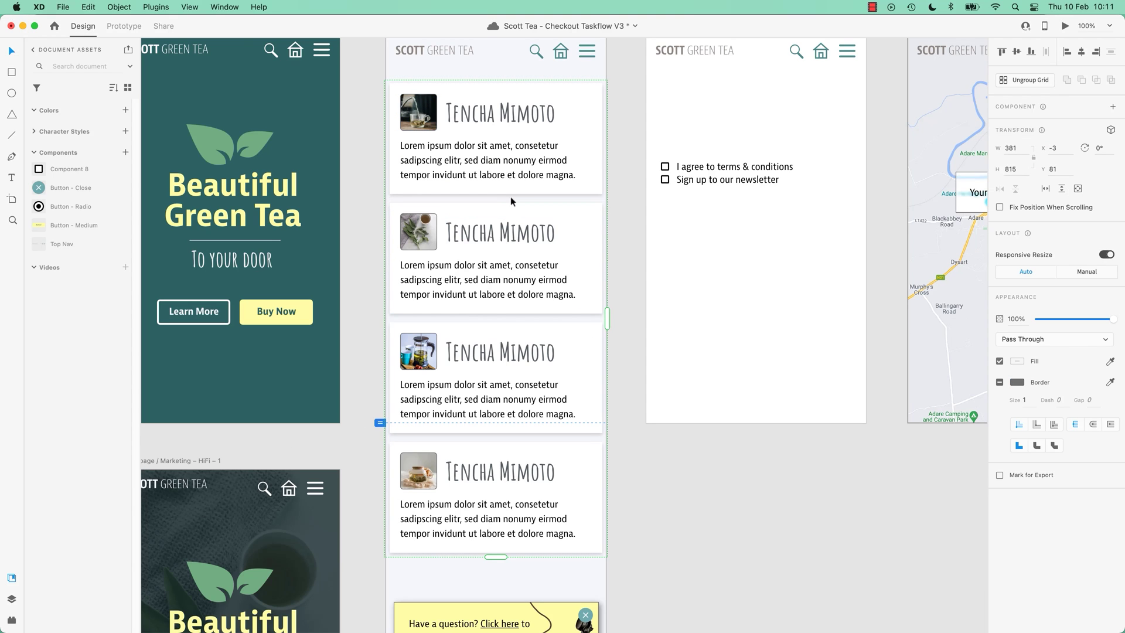
mouse_move(511, 198)
left_mouse_down()
mouse_move(509, 248)
mouse_move(507, 213)
left_mouse_up()
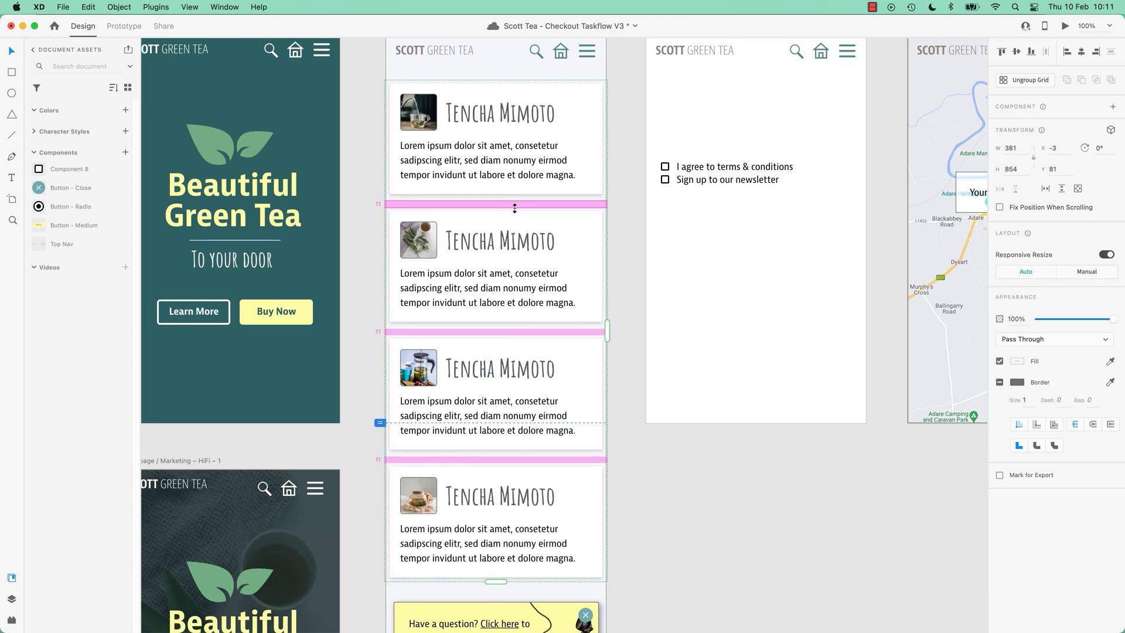
left_click(634, 266)
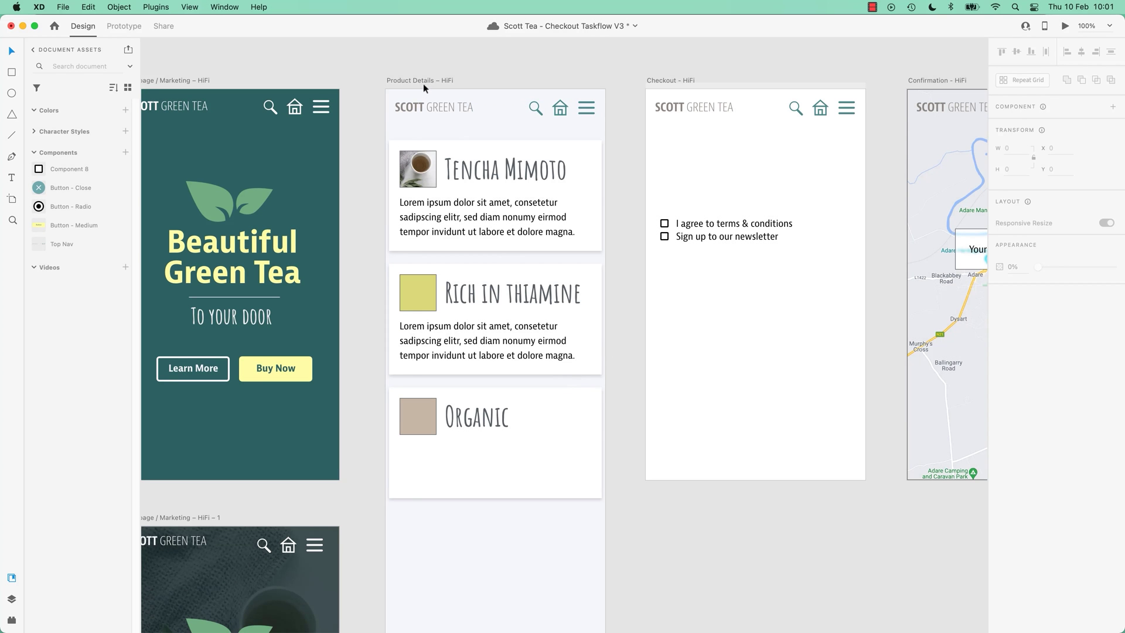
Step: Delete the Rich in thiamine and Organic cards
scroll(509, 116, "down", 10)
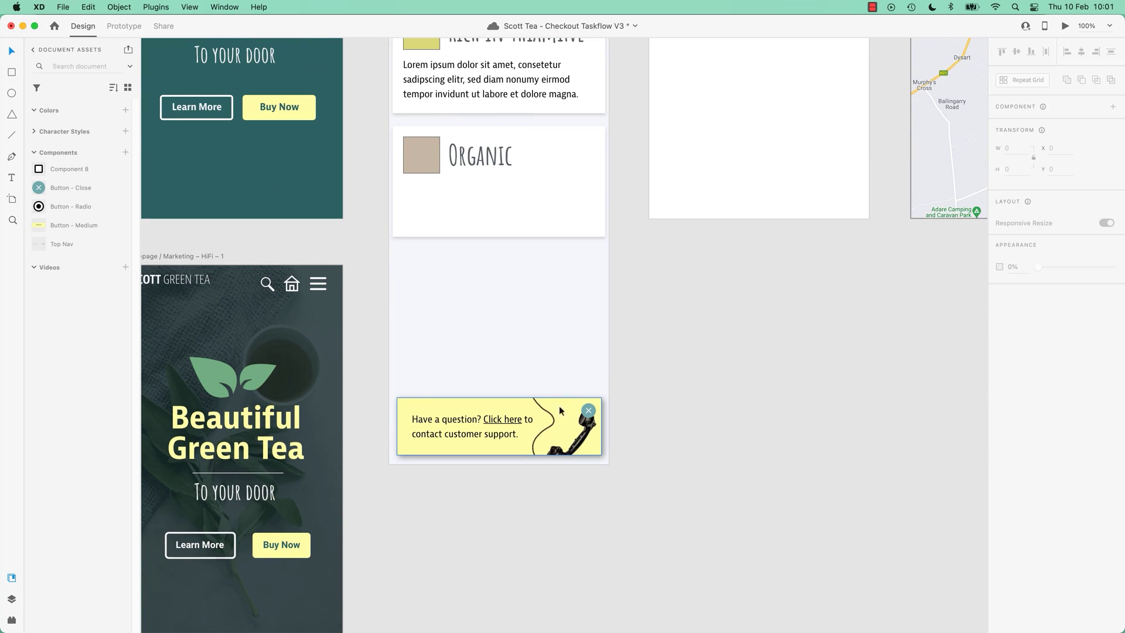
scroll(543, 396, "up", 10)
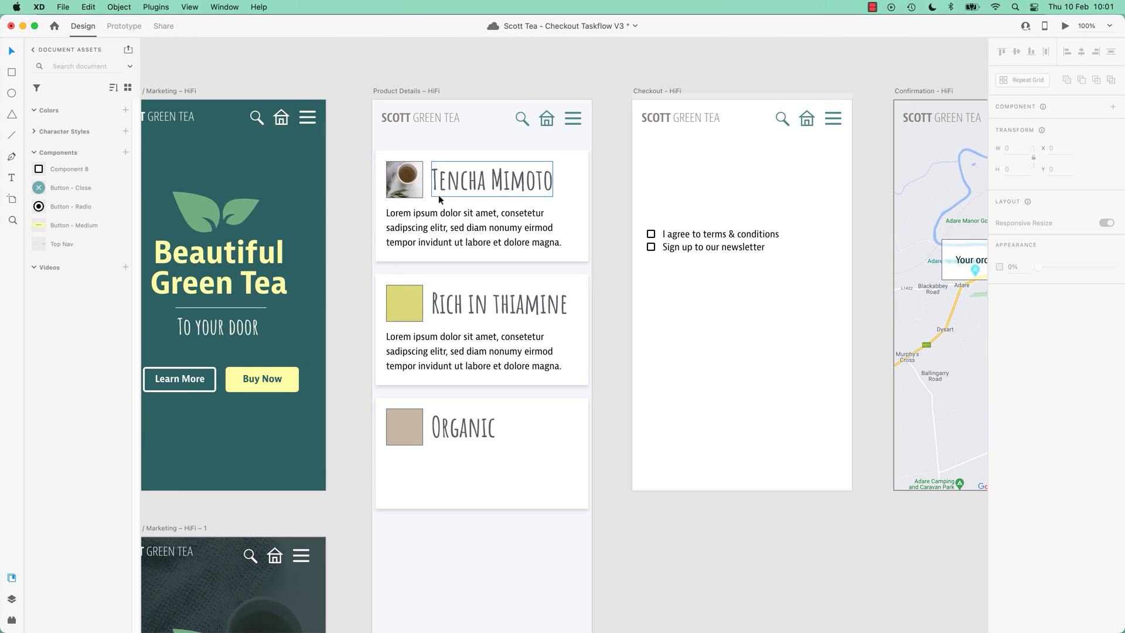
left_click_drag(606, 277, 405, 492)
key("Delete")
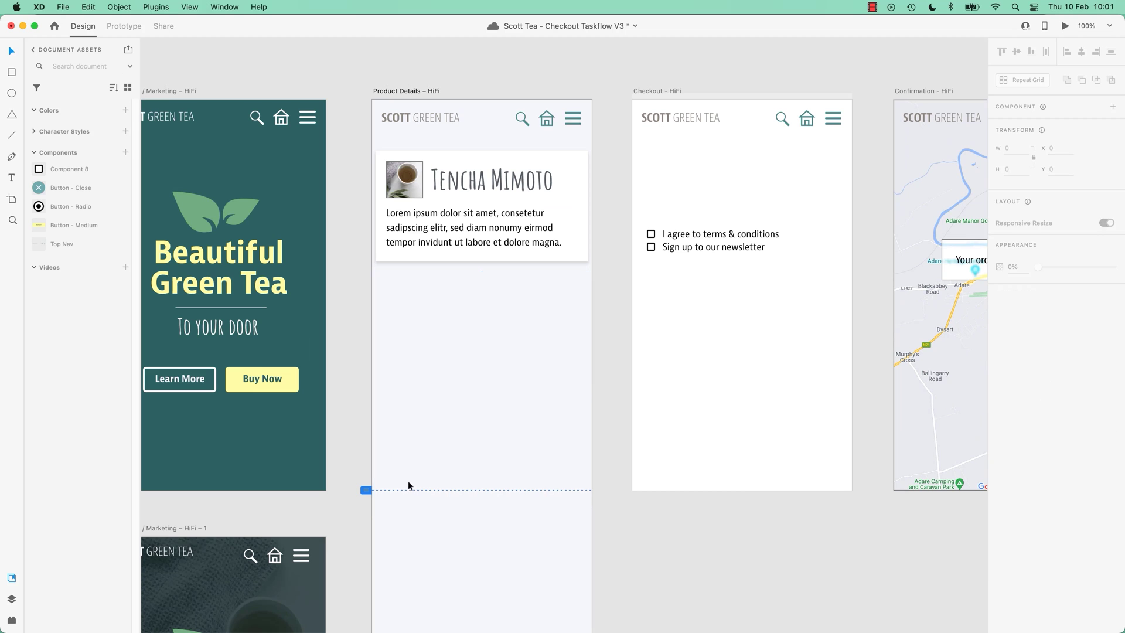
Step: Fill the Tencha Mimoto thumbnail with pale yellow #E8E597
scroll(449, 372, "up", 4)
left_click(378, 280)
left_click(1017, 387)
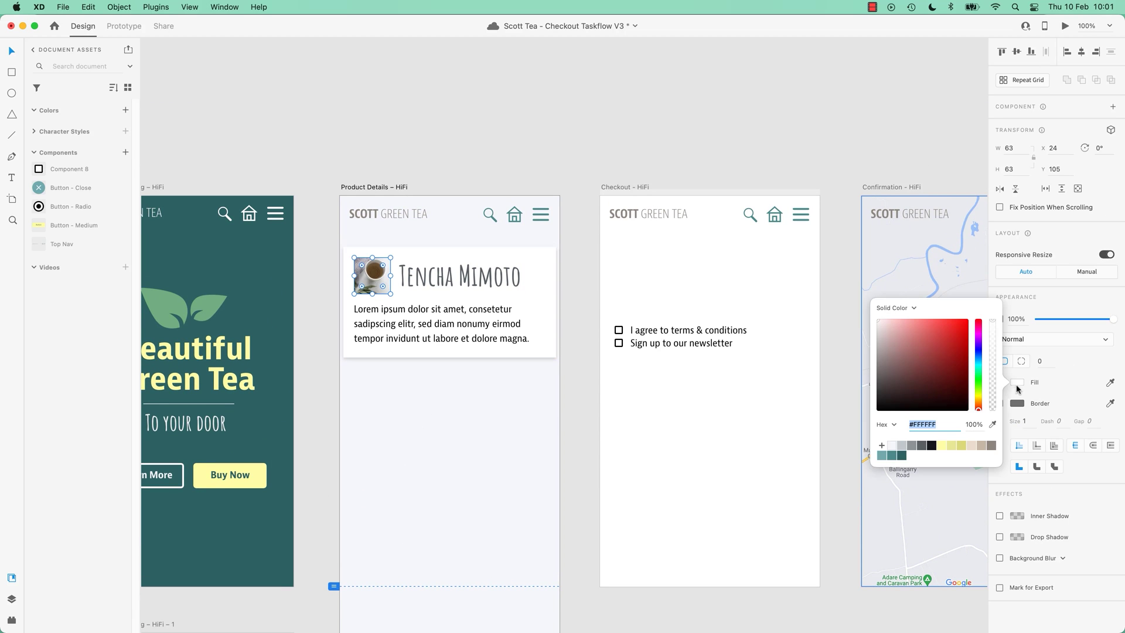
left_click(942, 448)
left_click(951, 446)
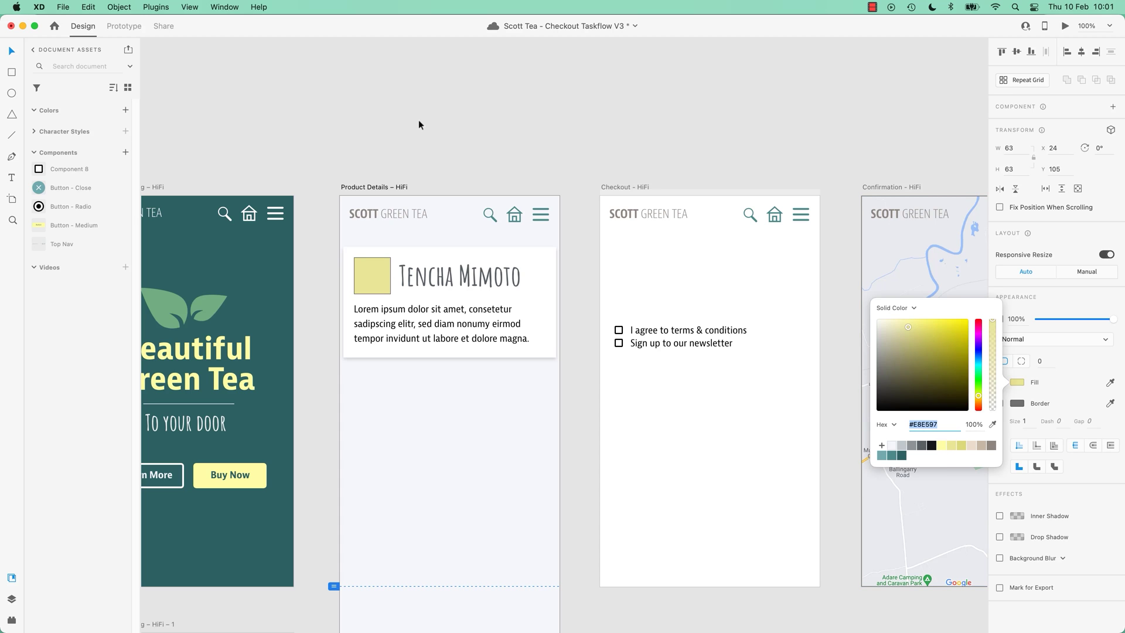
left_click(413, 143)
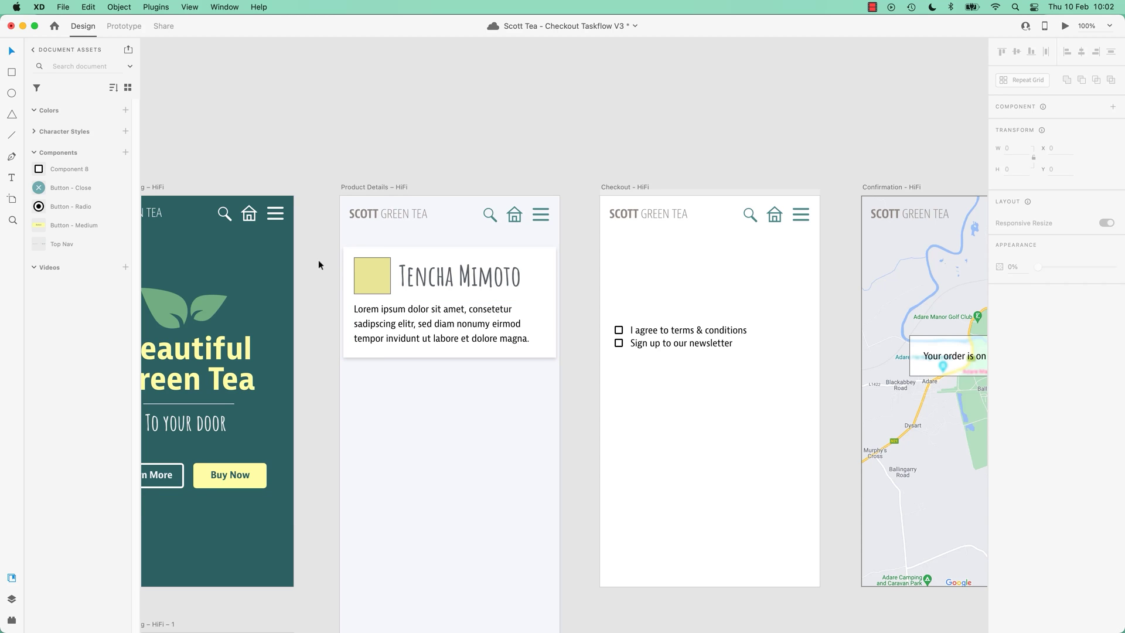
Step: Select all Tencha Mimoto card elements and convert them into a Repeat Grid
left_click_drag(322, 257, 553, 355)
mouse_move(508, 311)
left_mouse_down()
mouse_move(512, 356)
mouse_move(505, 317)
left_mouse_up()
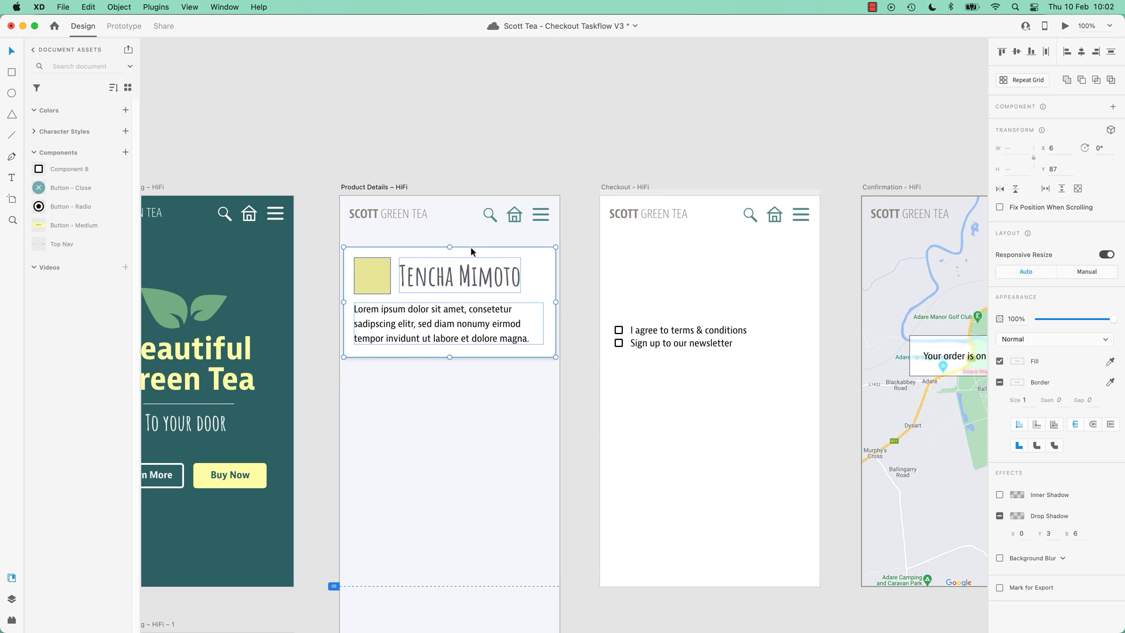
left_click_drag(505, 284, 493, 302)
key("Escape")
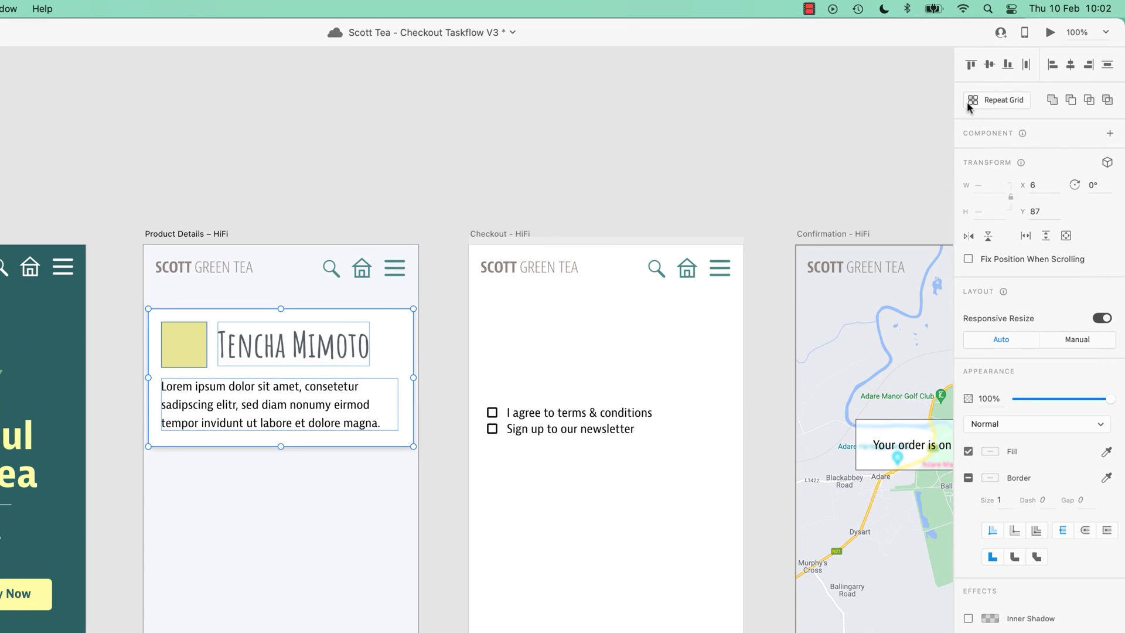
mouse_move(990, 102)
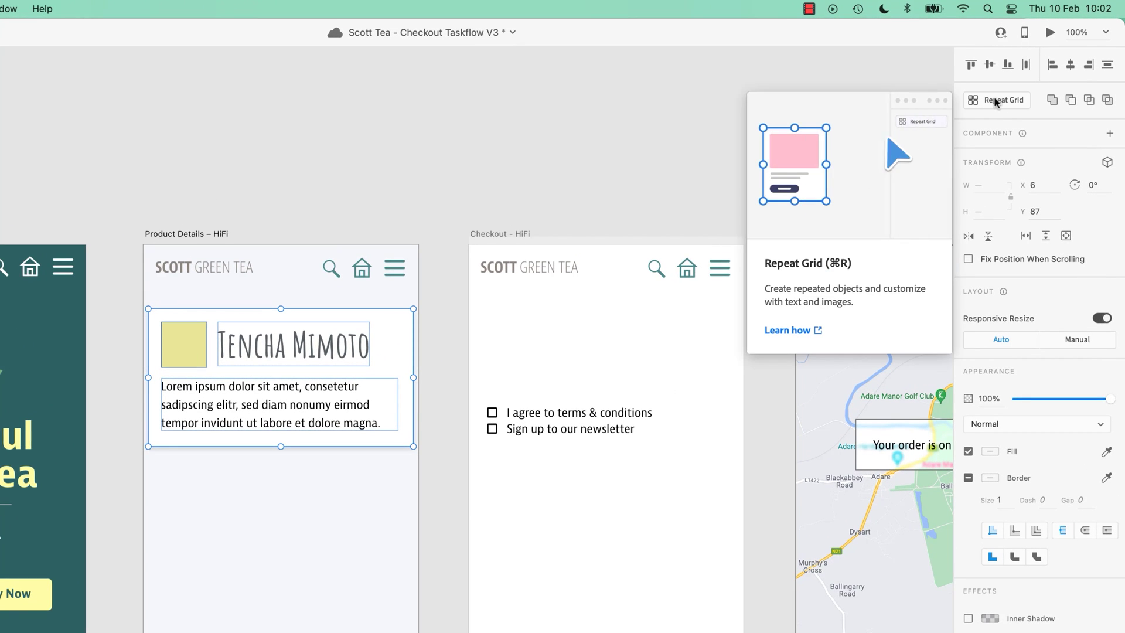
left_click(999, 101)
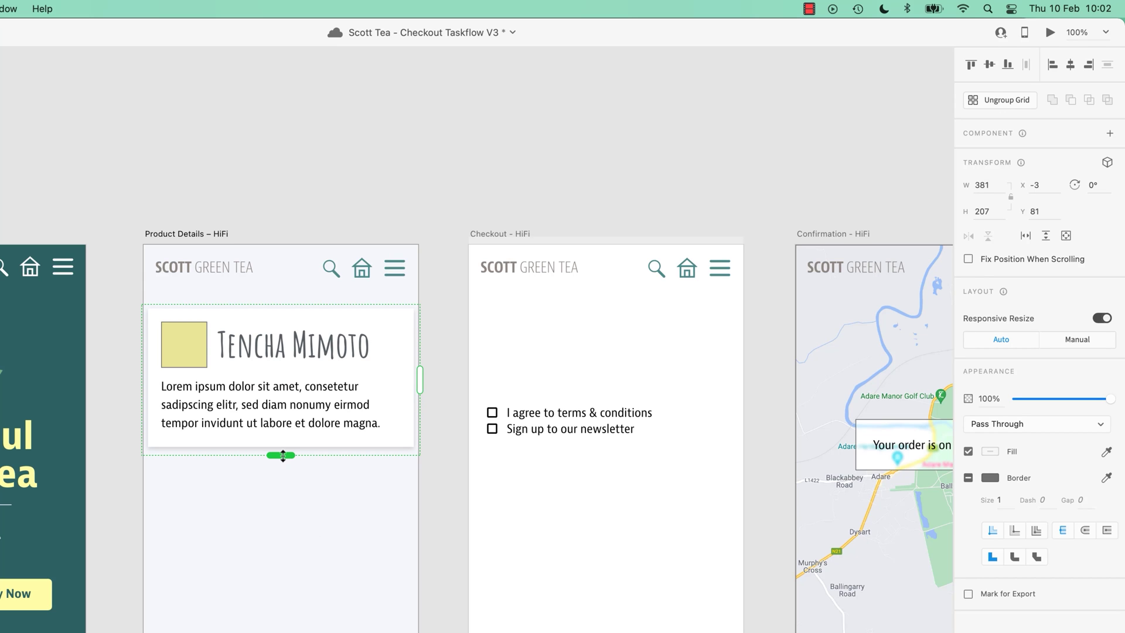
scroll(289, 489, "down", 2)
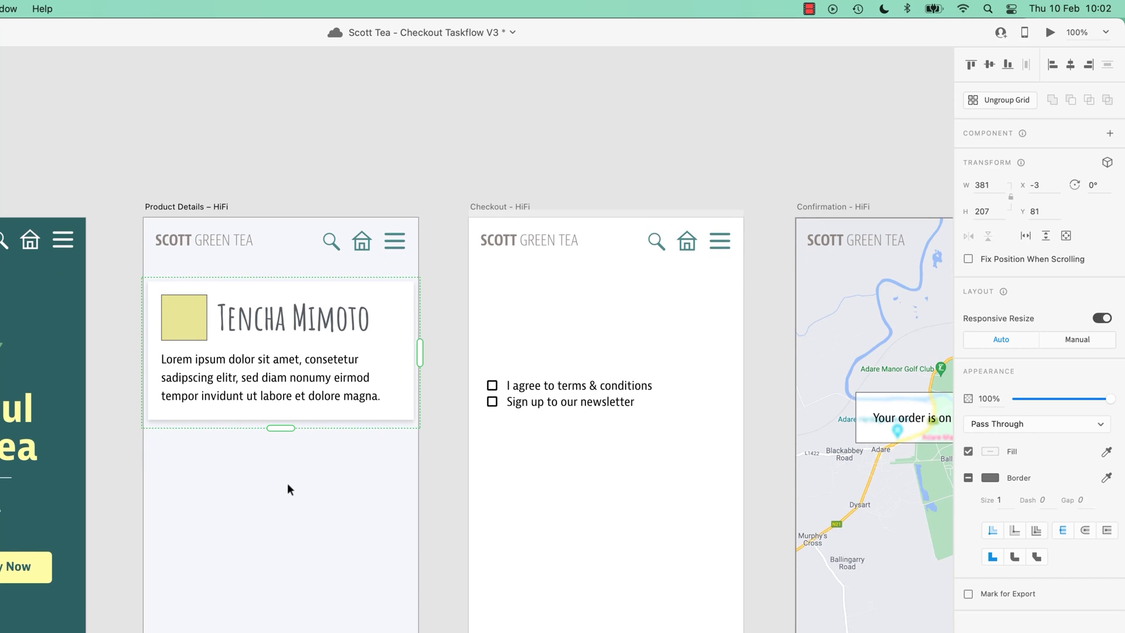
Step: Drag the grid downward to repeat the card into four stacked copies
left_click_drag(278, 397, 252, 632)
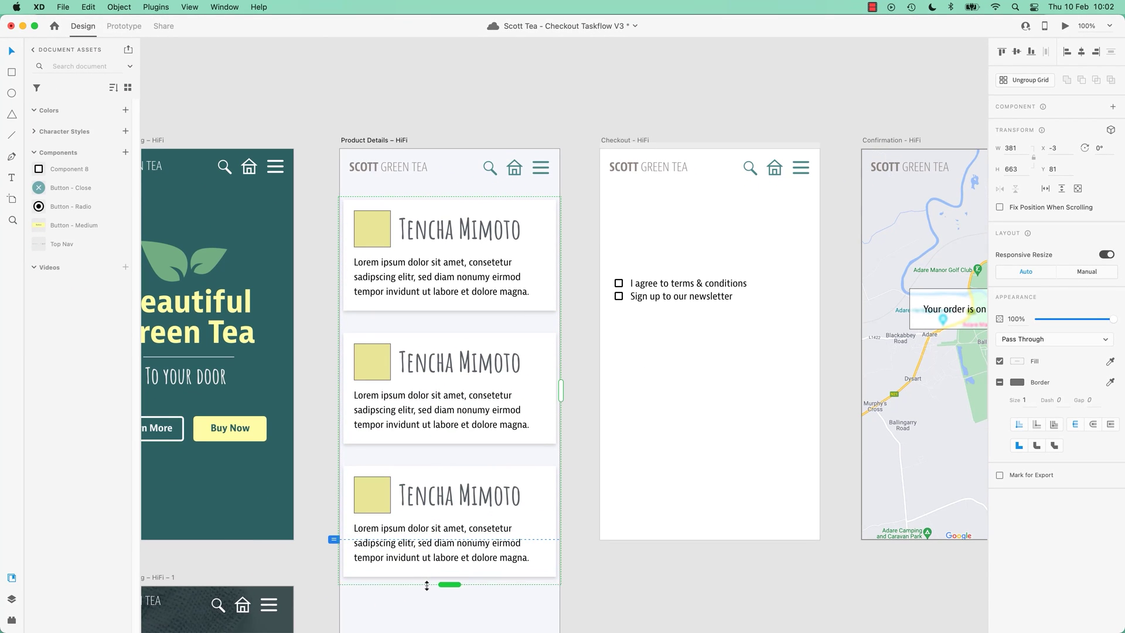
left_click_drag(427, 584, 426, 590)
scroll(485, 500, "down", 2)
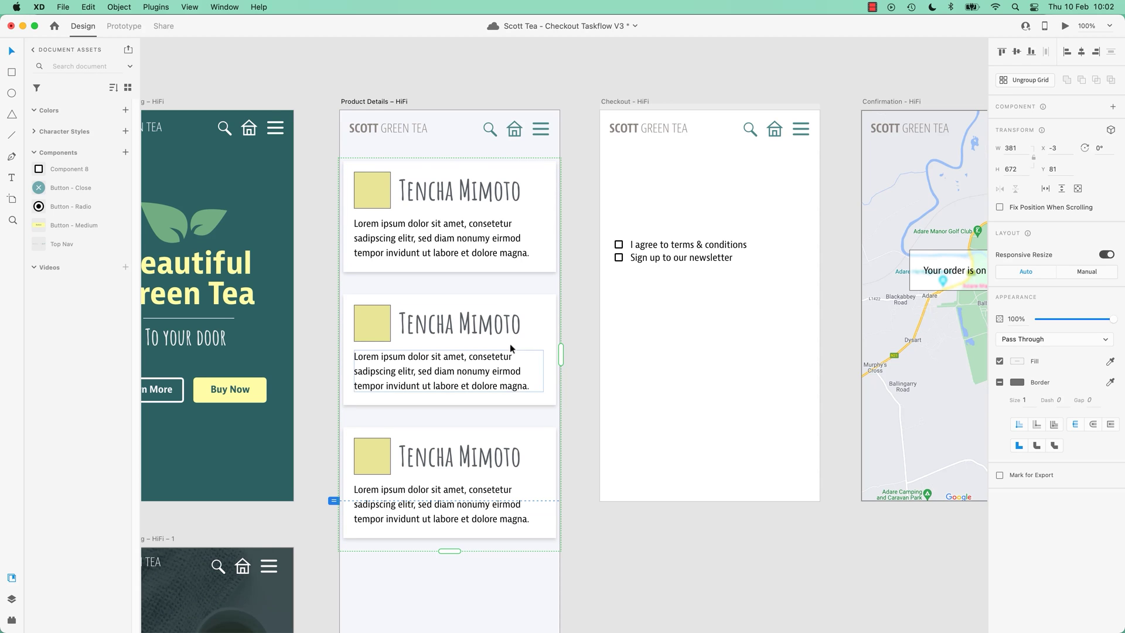
scroll(504, 357, "down", 6)
left_click_drag(456, 428, 458, 551)
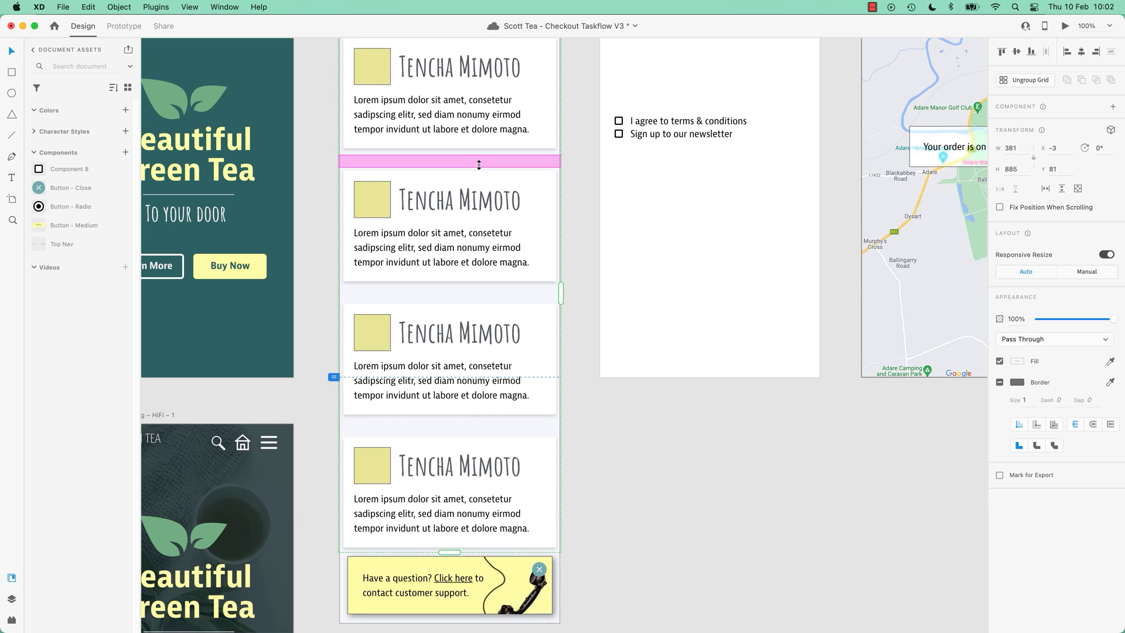
Step: Tighten the row spacing and undo the accidental second column
mouse_move(479, 164)
left_mouse_down()
mouse_move(479, 153)
mouse_move(496, 166)
mouse_move(503, 104)
mouse_move(497, 169)
mouse_move(499, 159)
left_mouse_up()
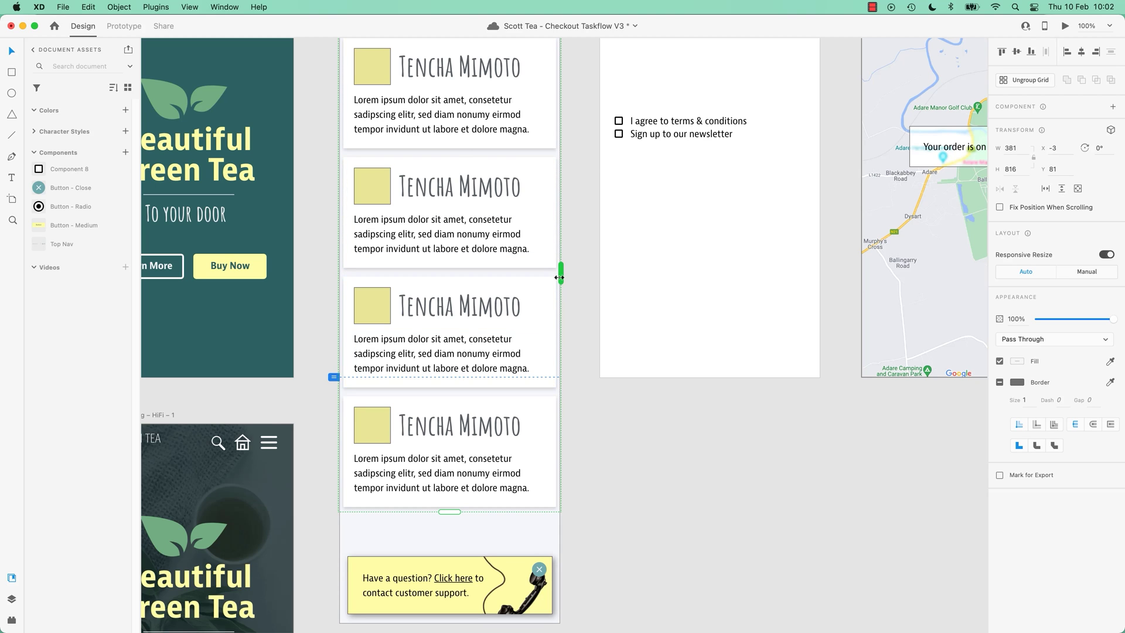
left_click_drag(559, 278, 827, 291)
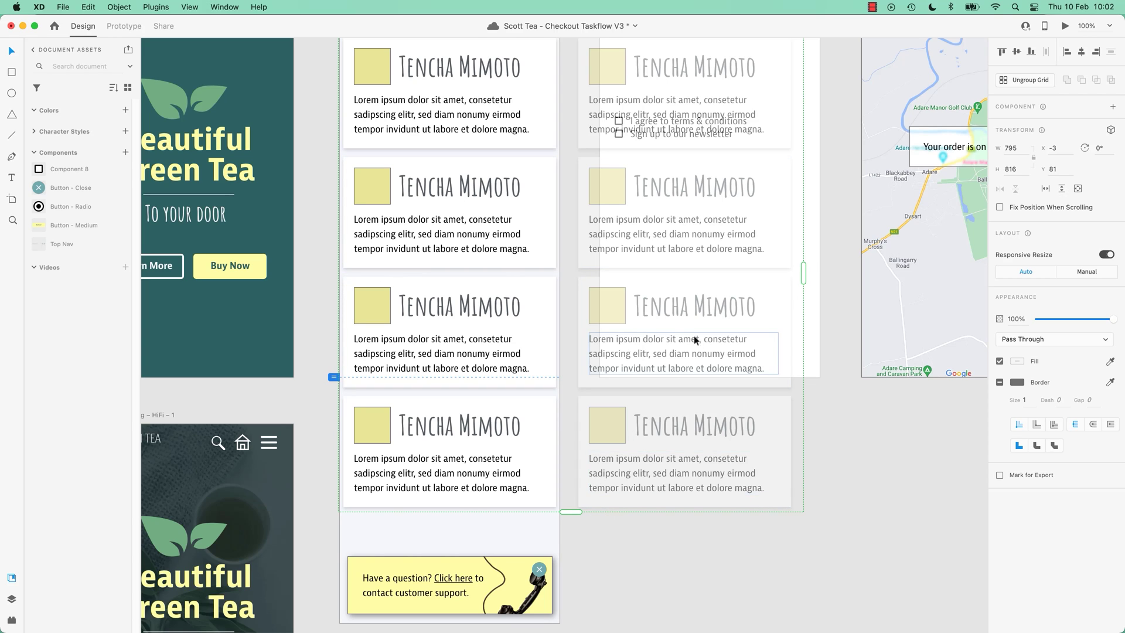
key("super+z")
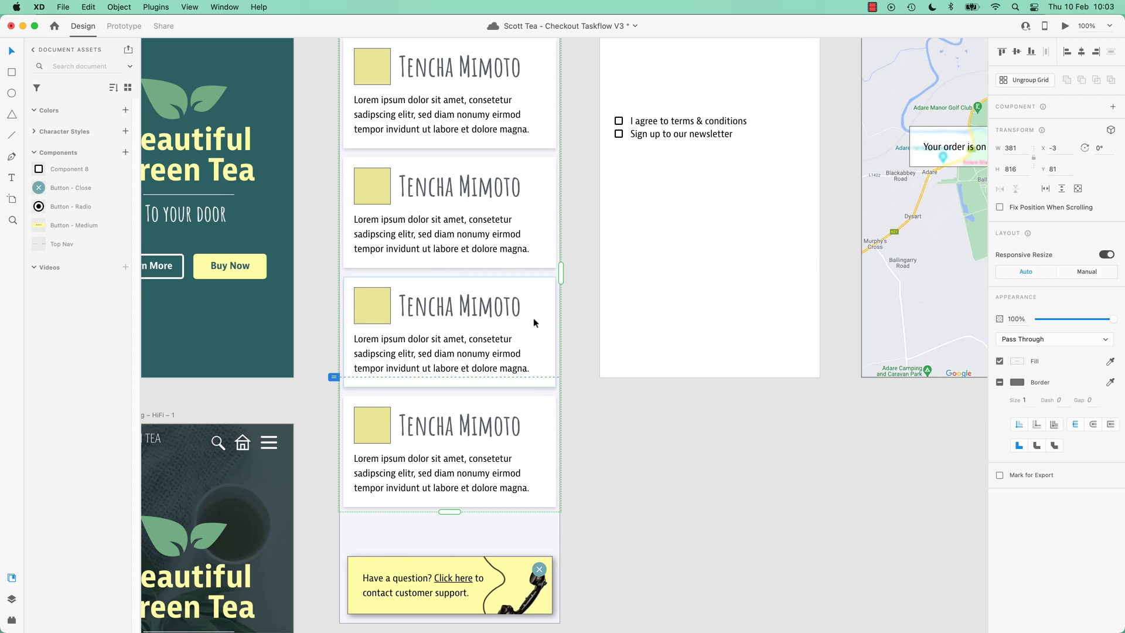
left_click(581, 265)
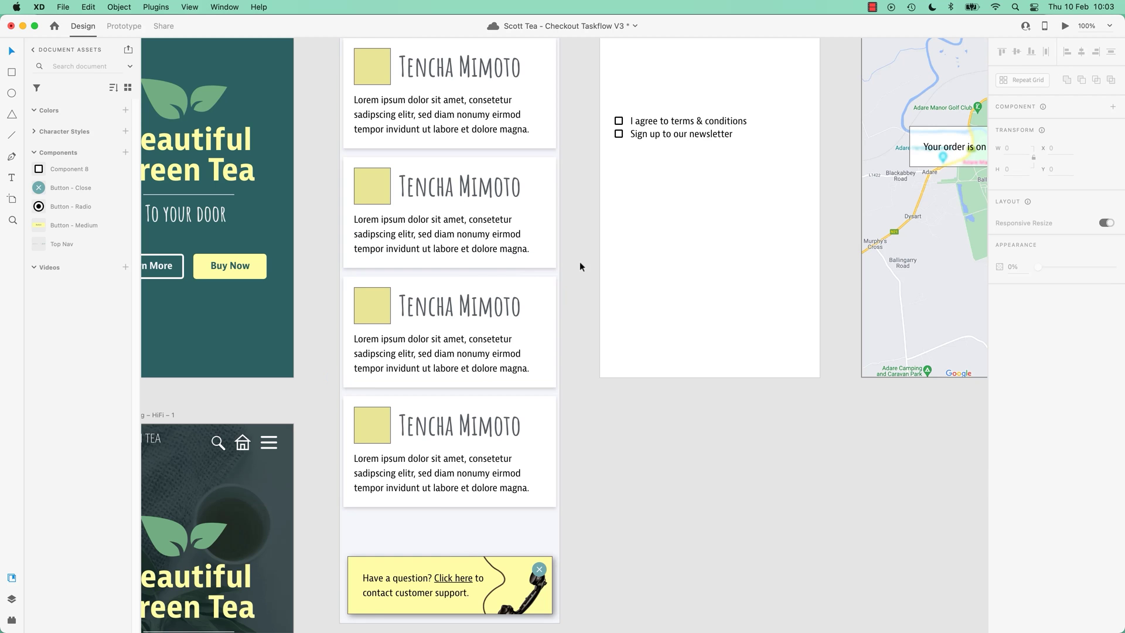
scroll(631, 465, "down", 3)
scroll(615, 457, "up", 3)
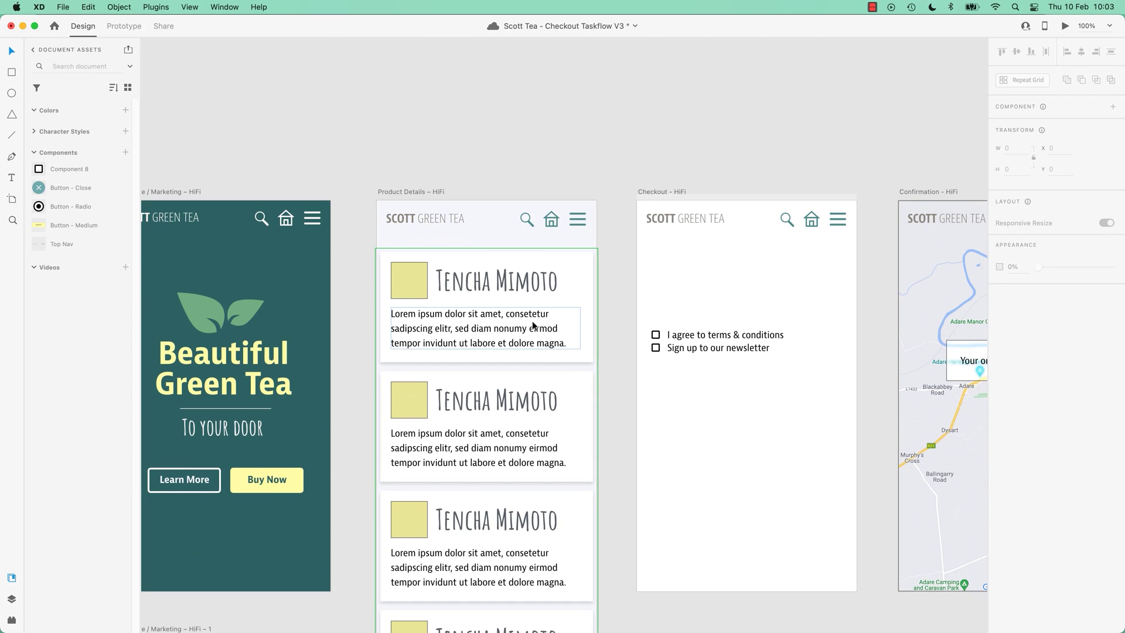
left_click(534, 323)
scroll(533, 495, "down", 4)
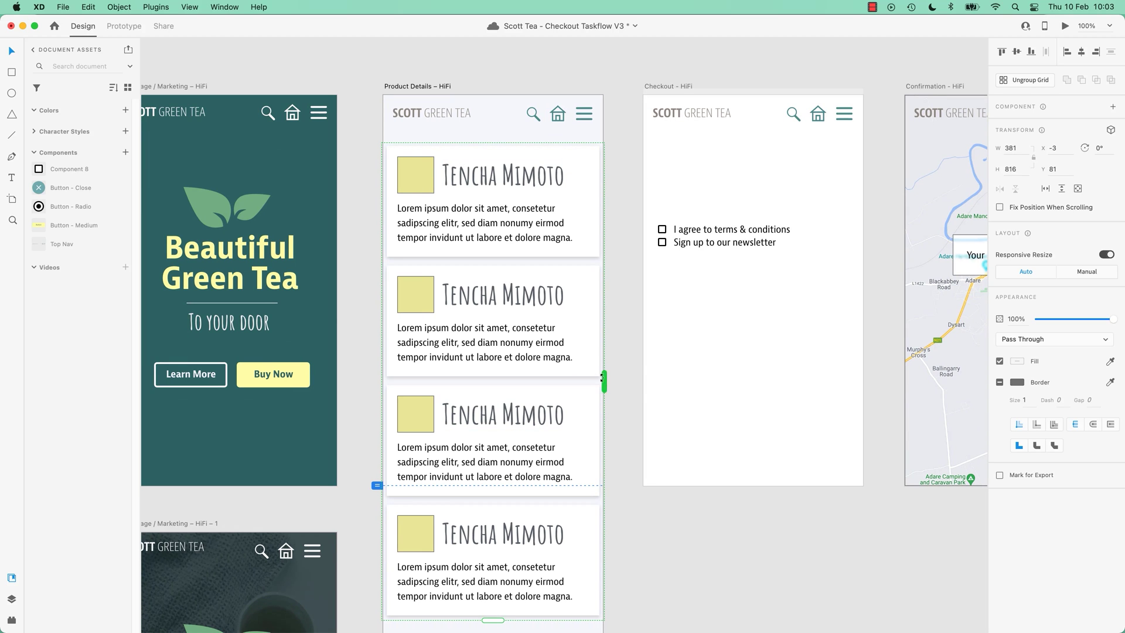
scroll(549, 407, "down", 4)
scroll(548, 407, "down", 4)
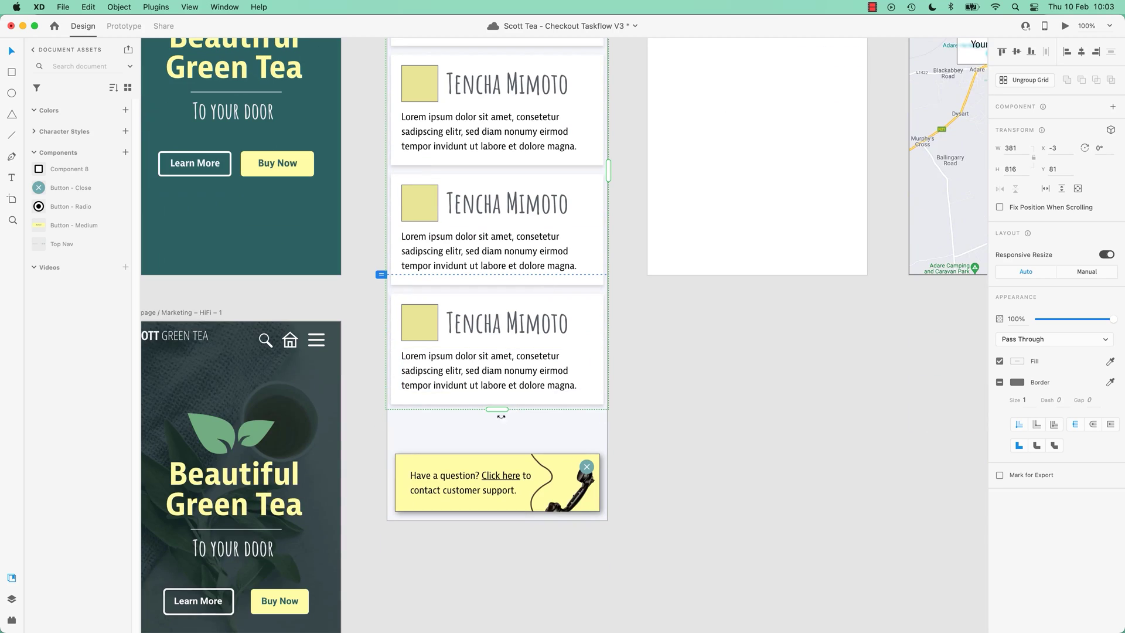
left_click_drag(499, 409, 516, 389)
scroll(510, 445, "up", 10)
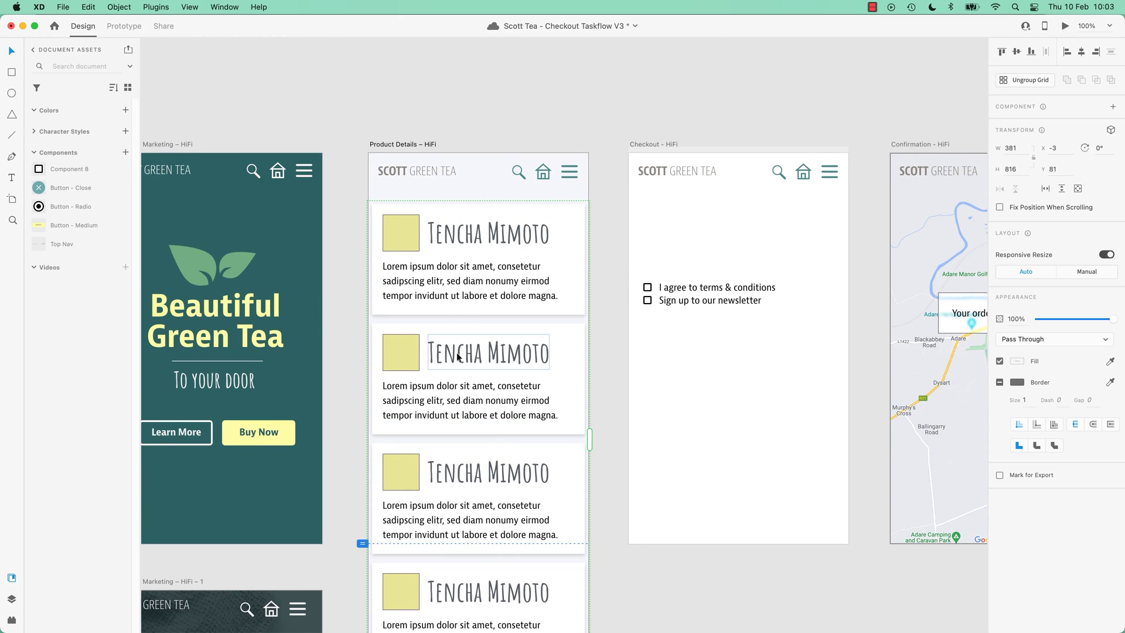
Step: Retitle the second card 'Rich in thiamine' using the line copied from TextEdit
key("super+Tab")
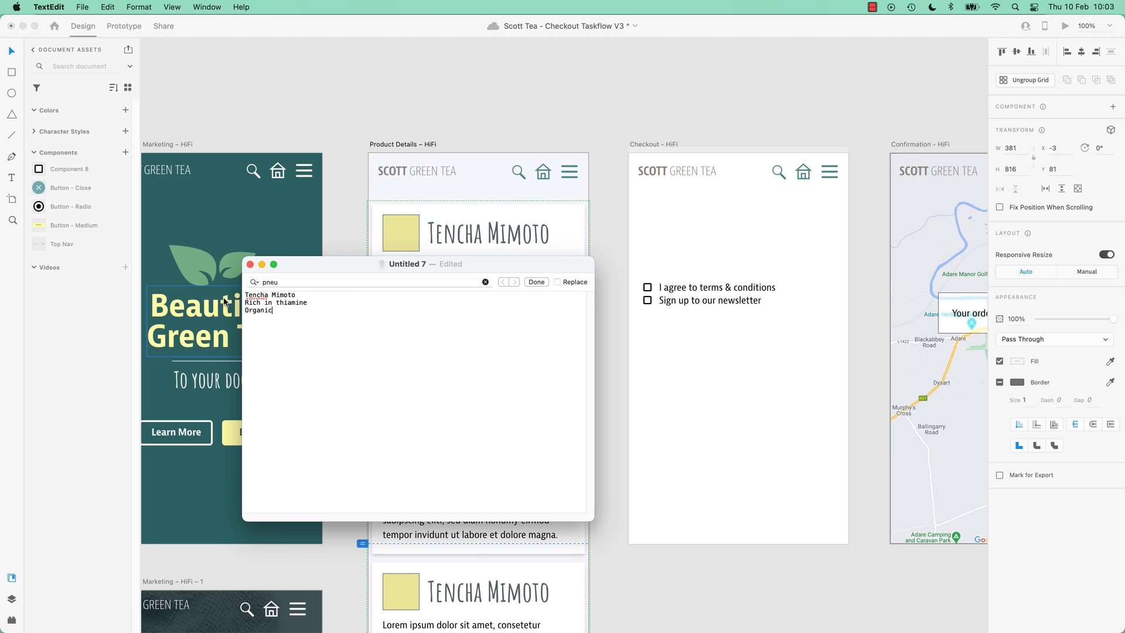
triple_click(251, 303)
key("super+c")
key("super+Tab")
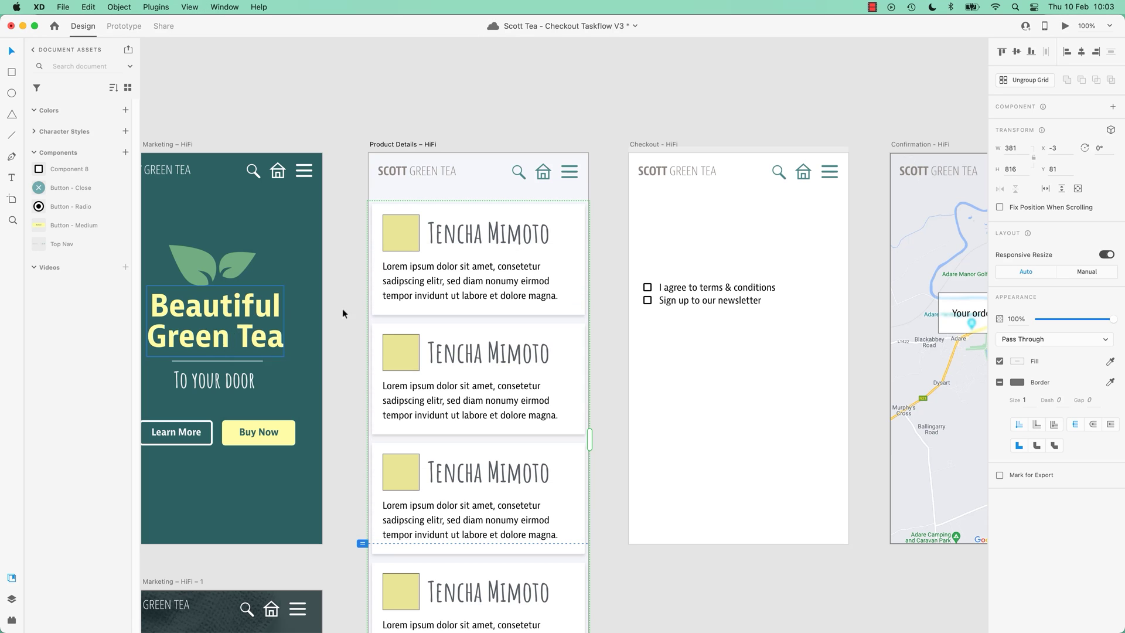
double_click(468, 352)
double_click(468, 351)
key("super+v")
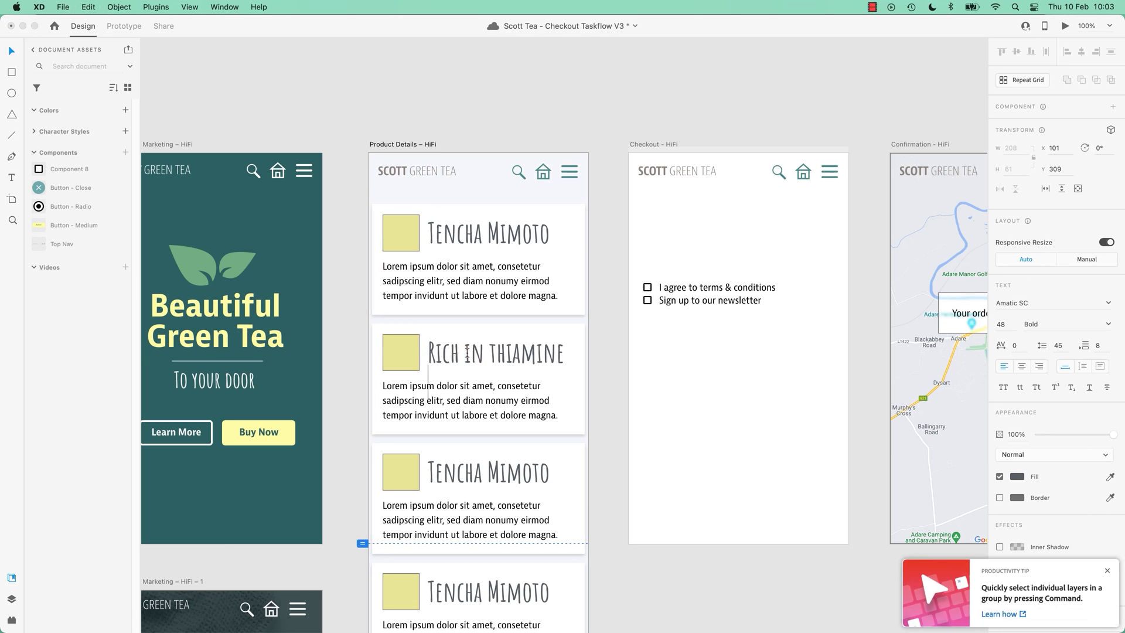
Step: Retitle the third card 'Organic' using the word copied from TextEdit
key("super+Tab")
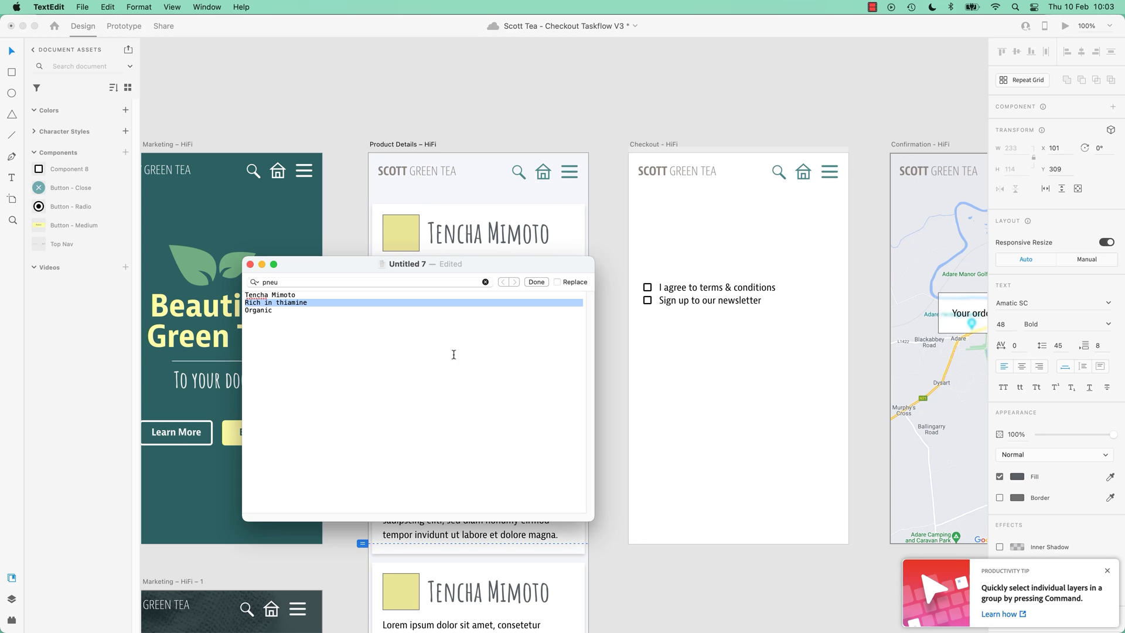
double_click(264, 309)
key("super+c")
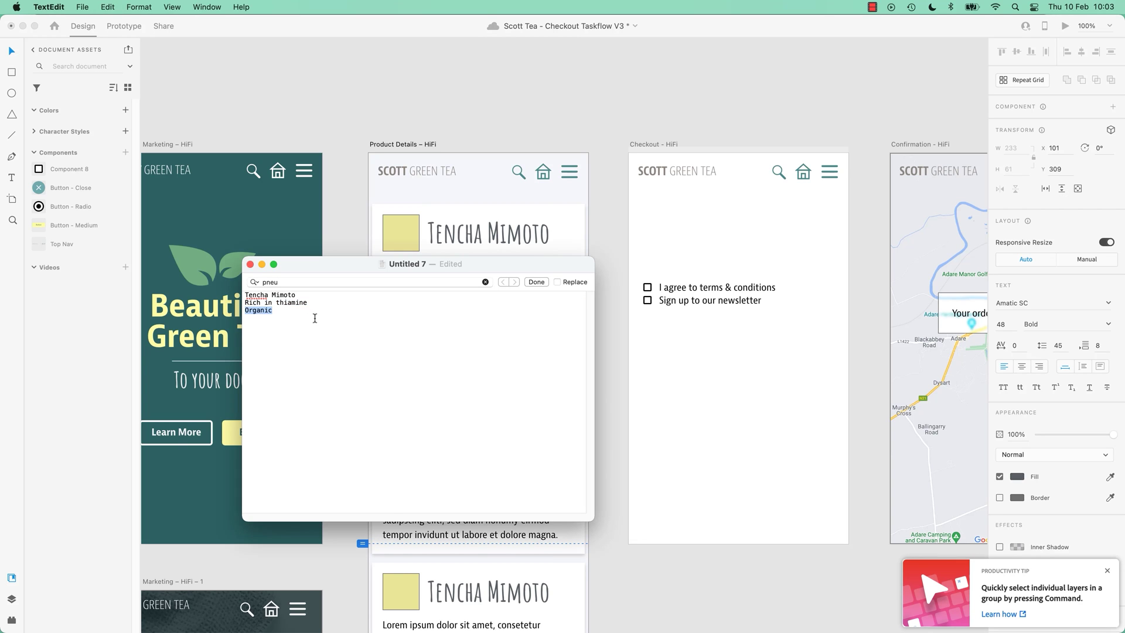
key("super+Tab")
double_click(492, 470)
key("super+v")
left_click(606, 381)
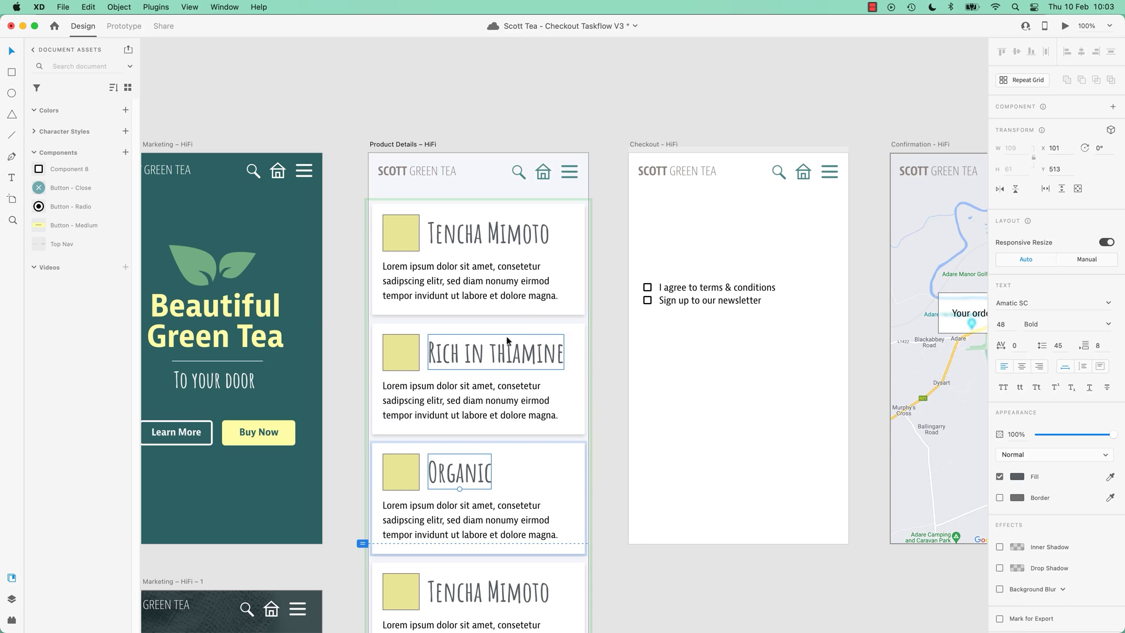
Step: Try a wider row gap on the repeat grid, undo it, and deselect
left_click(617, 301)
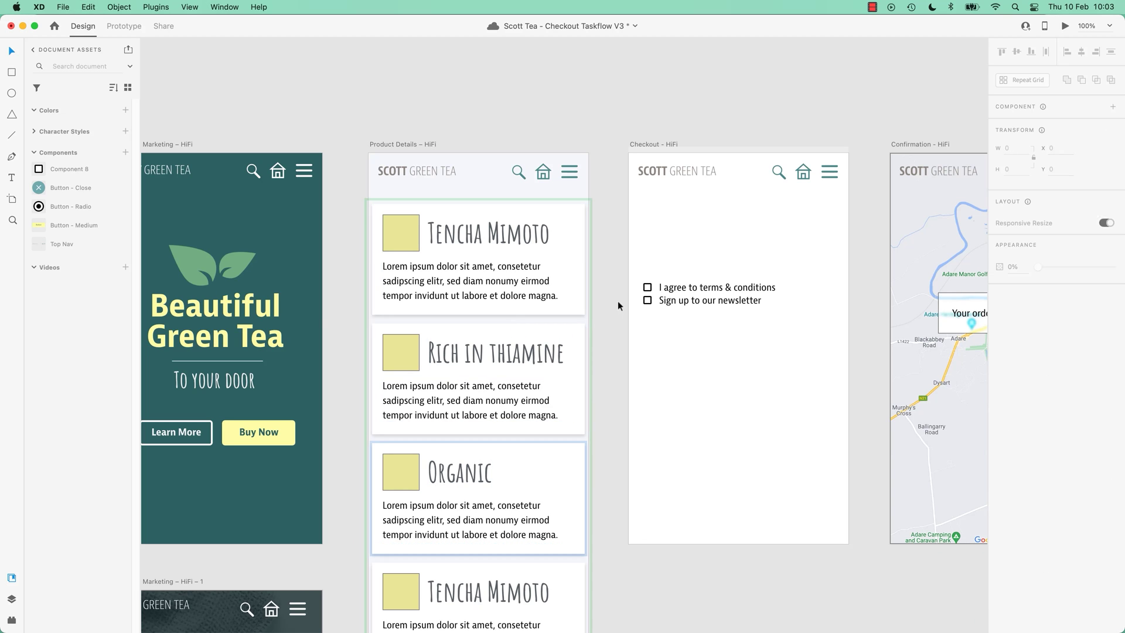
left_click(495, 305)
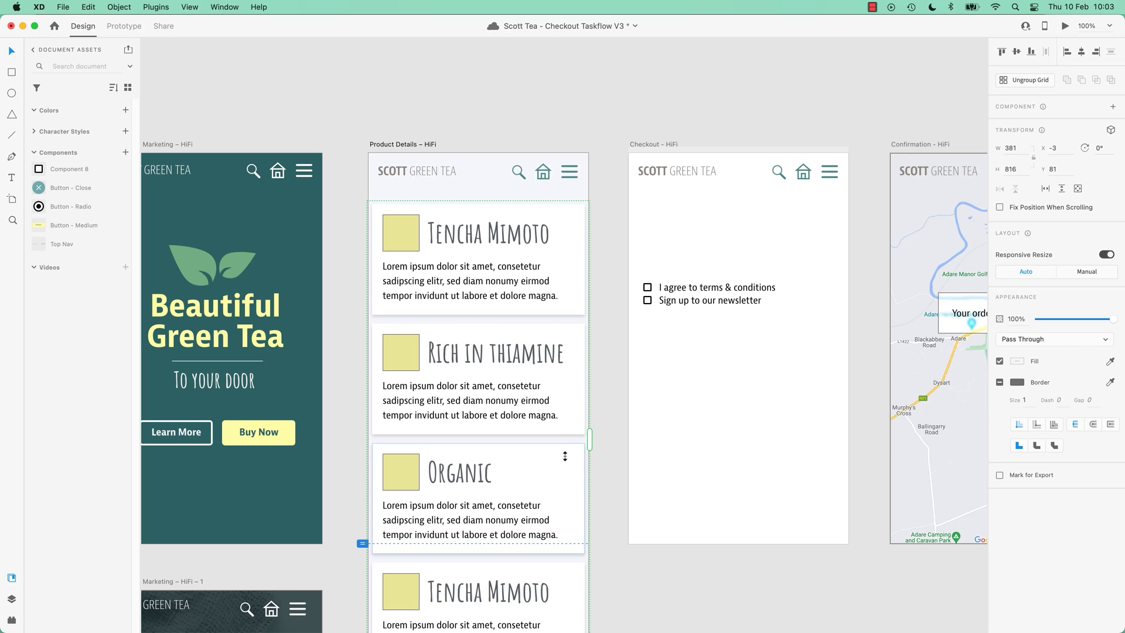
scroll(571, 448, "down", 3)
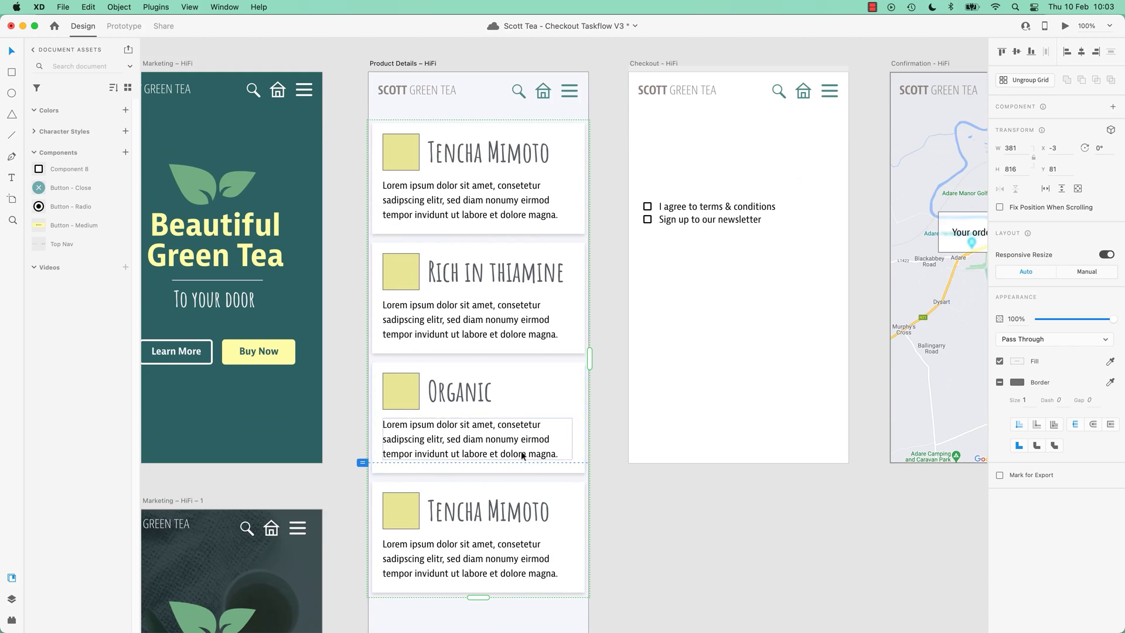
left_click_drag(515, 358, 513, 368)
key("super+z")
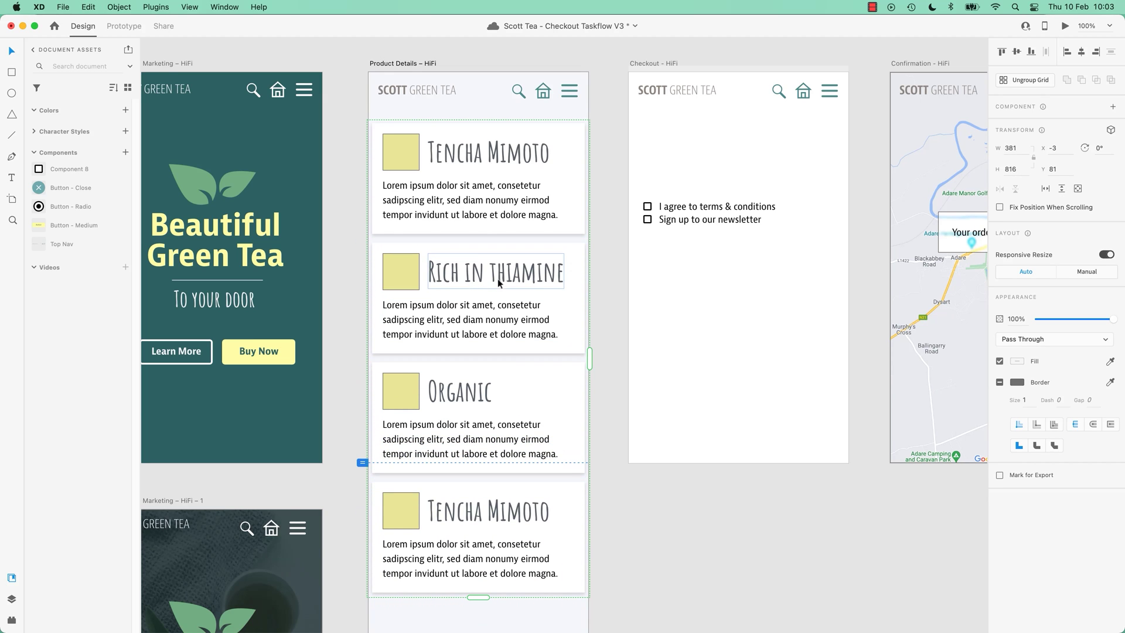
key("Escape")
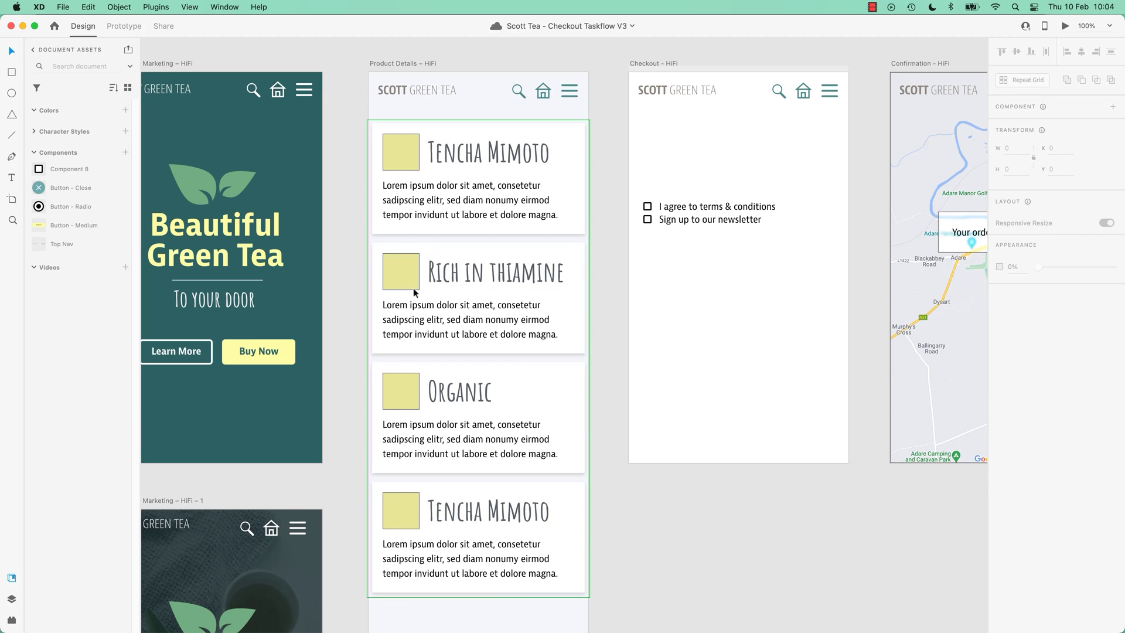
left_click(403, 153)
left_click(399, 156)
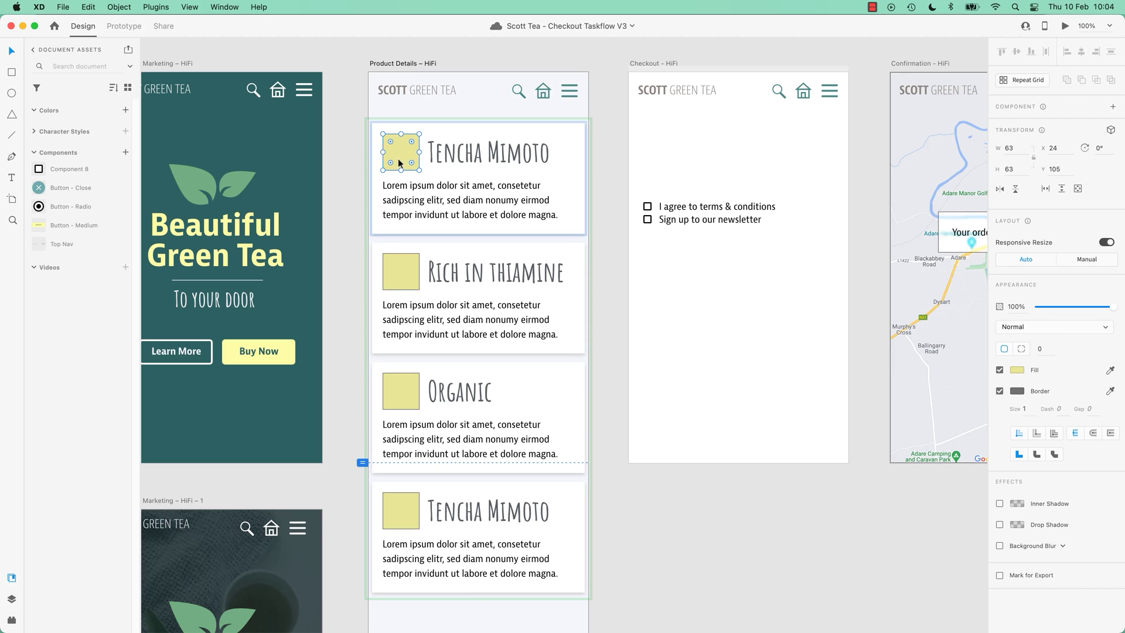
left_click(607, 154)
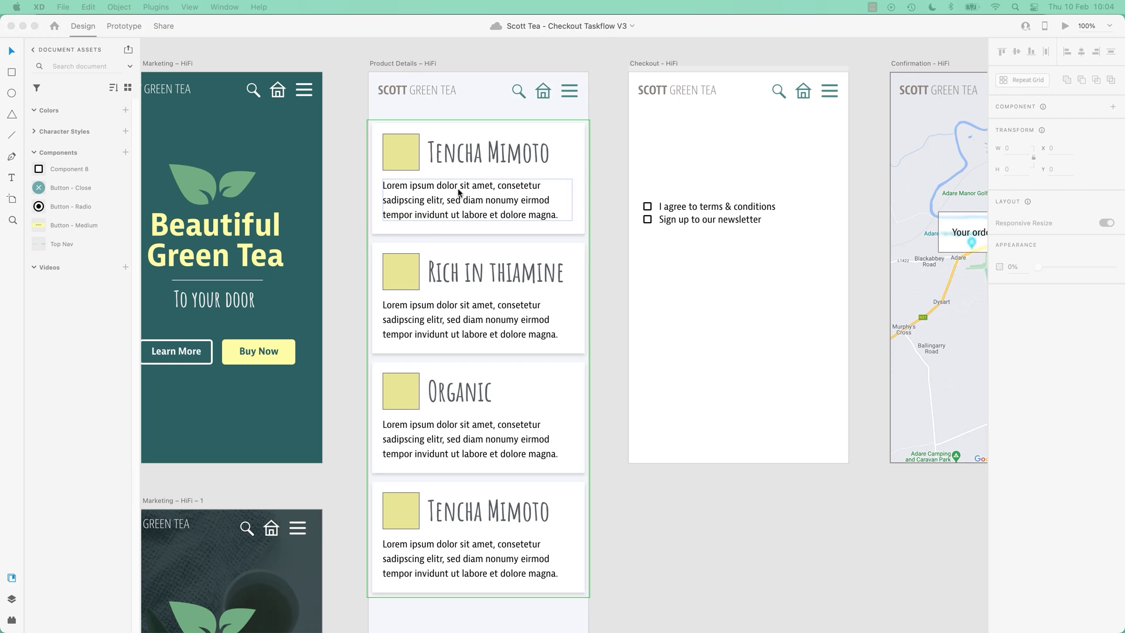
Step: Drag Image 1 to Image 4 from Exercise Files onto the four cards' yellow squares
left_click_drag(281, 3, 711, 156)
left_click(755, 277)
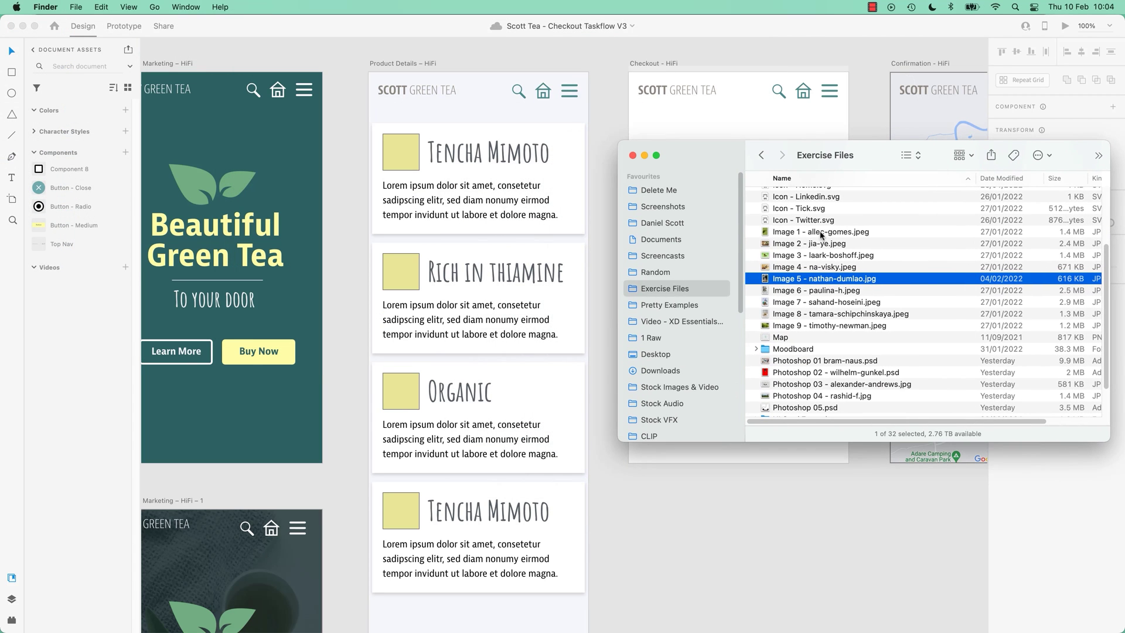
left_click_drag(821, 234, 400, 153)
left_click_drag(764, 249, 400, 274)
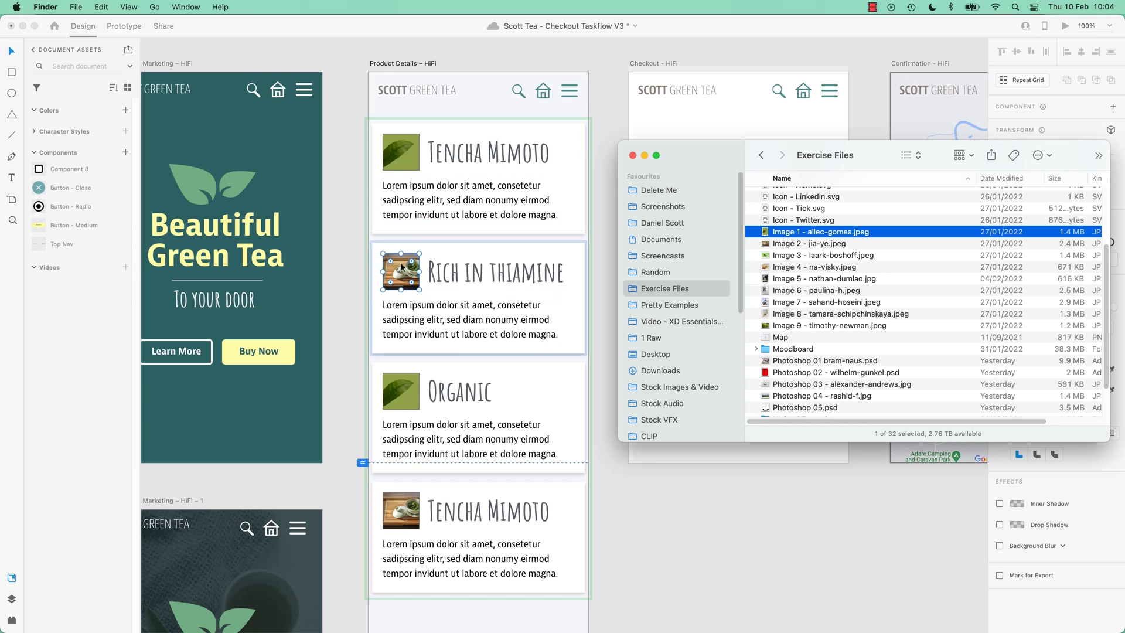
left_click_drag(767, 248, 400, 390)
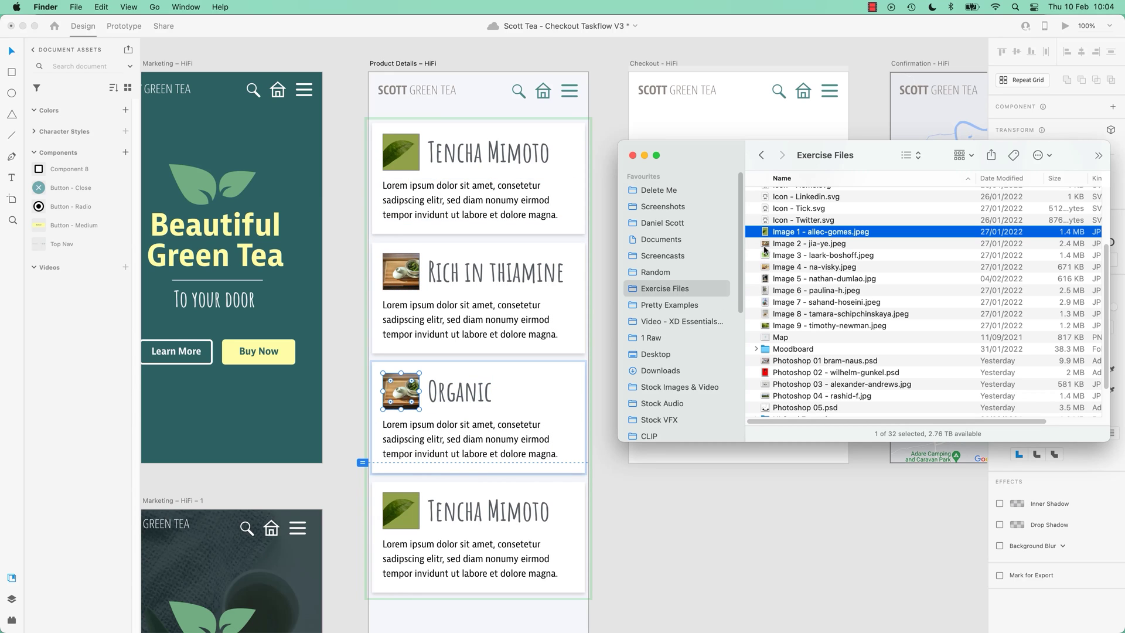
left_click_drag(767, 261, 401, 391)
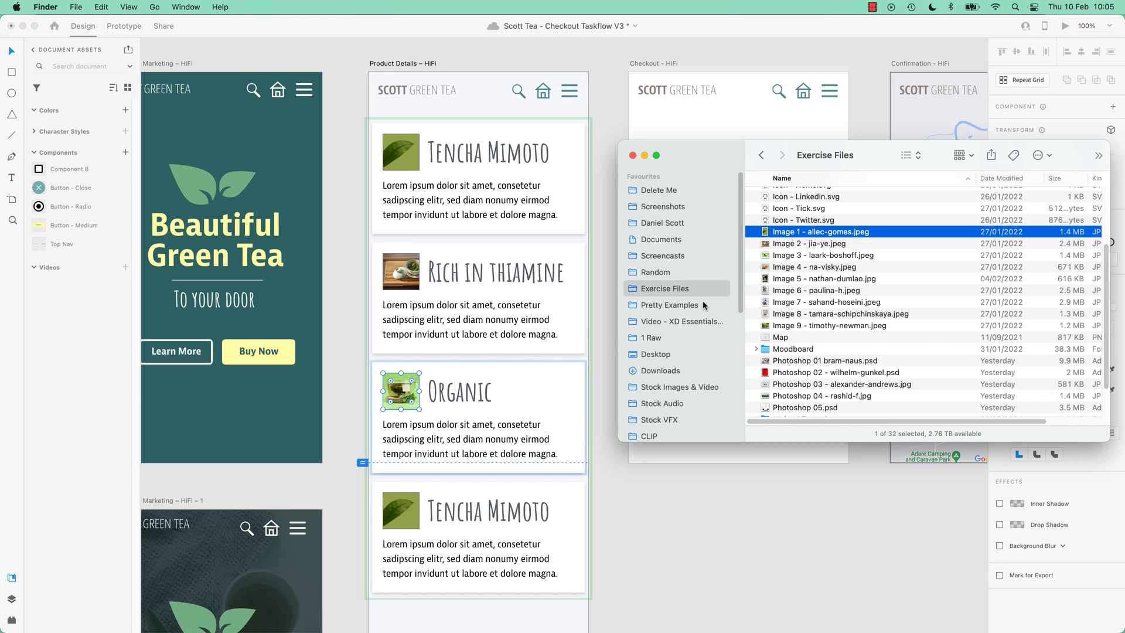
left_click_drag(766, 271, 392, 518)
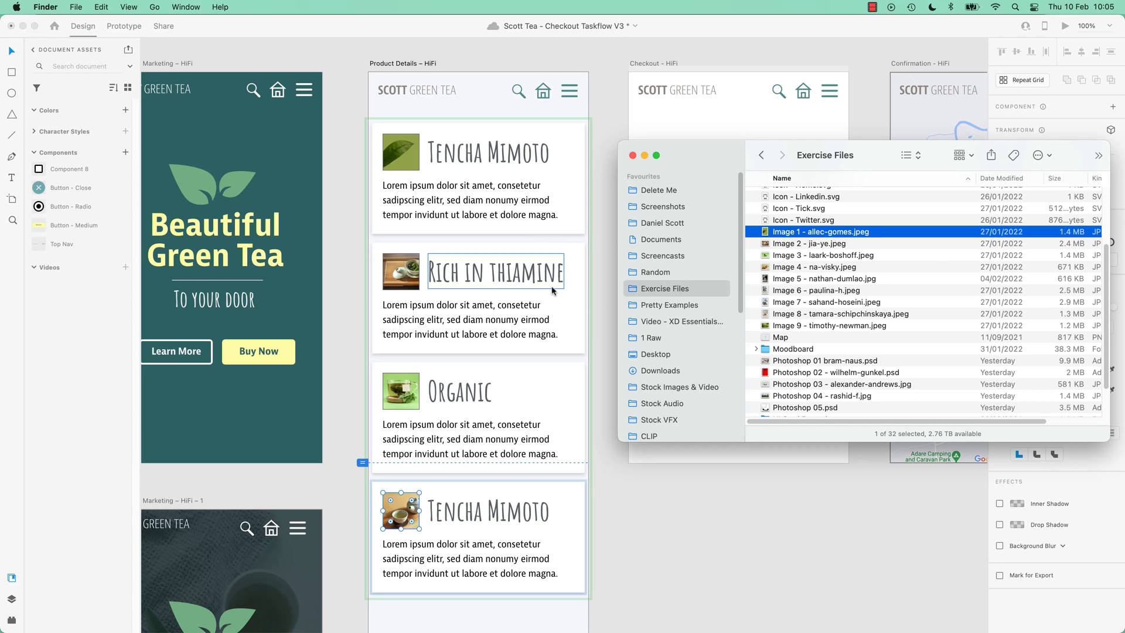
Step: Undo the placed photos, then drop Images 5–8 together onto the grid's thumbnail square
left_click(602, 291)
key("super+z")
key("super+z")
key("super+z")
key("super+z")
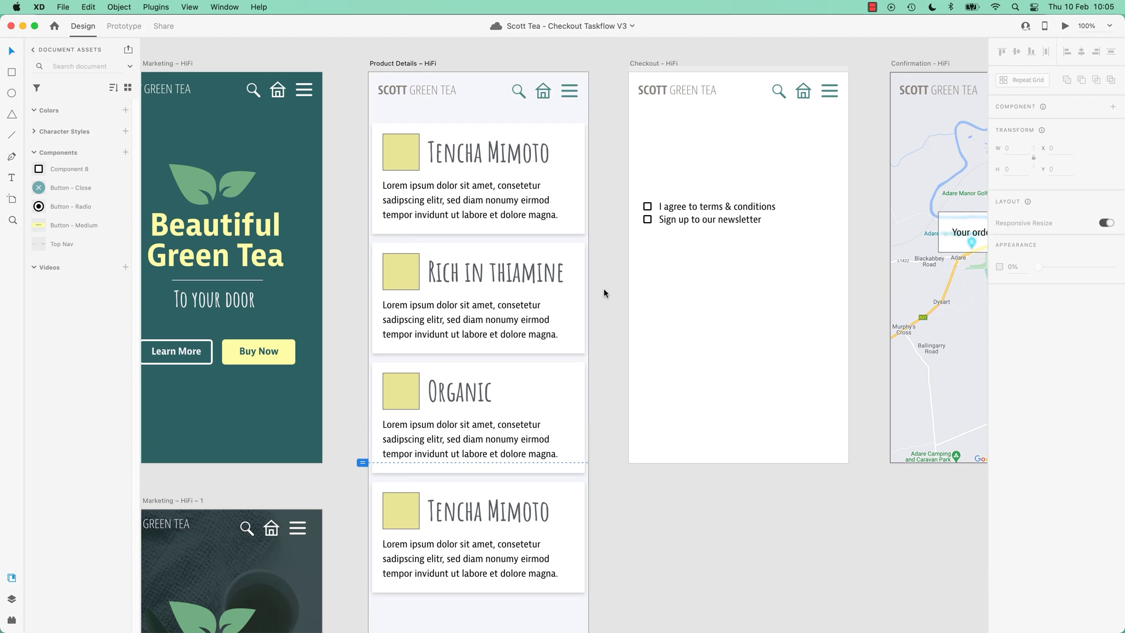
key("super+Tab")
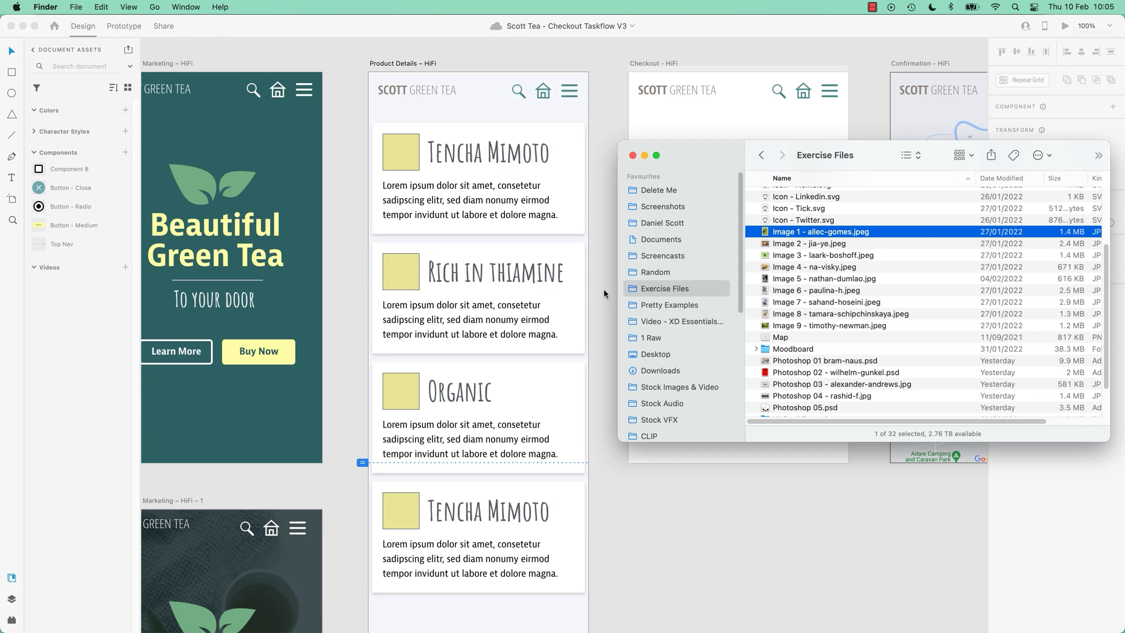
left_click(803, 266, "shift")
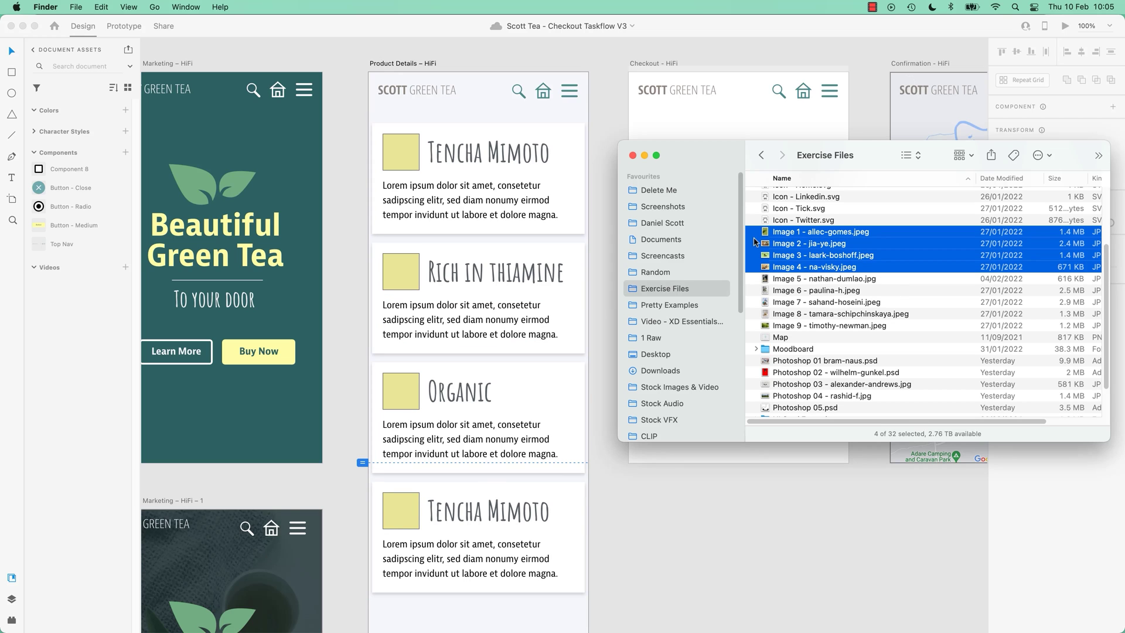
left_click(781, 281)
left_click(782, 316, "shift")
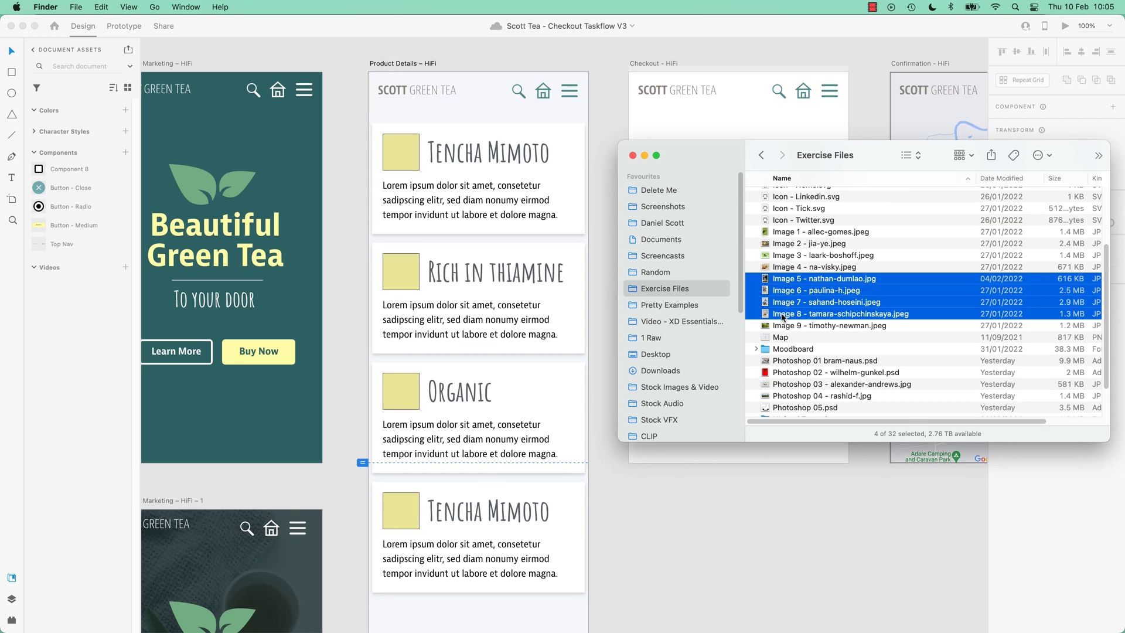
left_click_drag(757, 283, 406, 154)
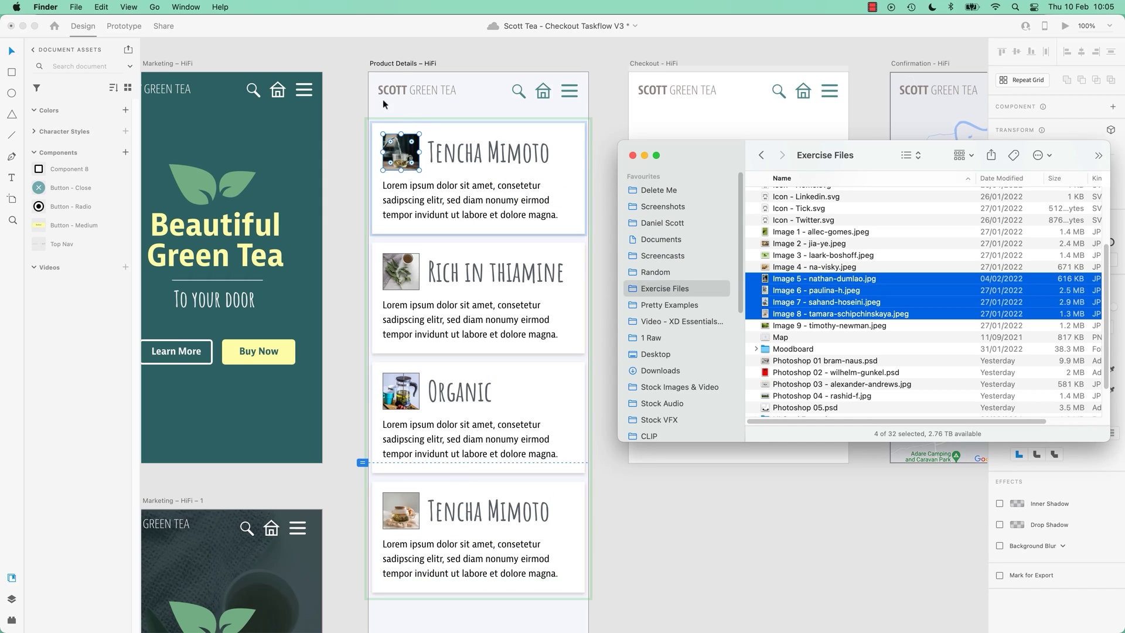
left_click(600, 235)
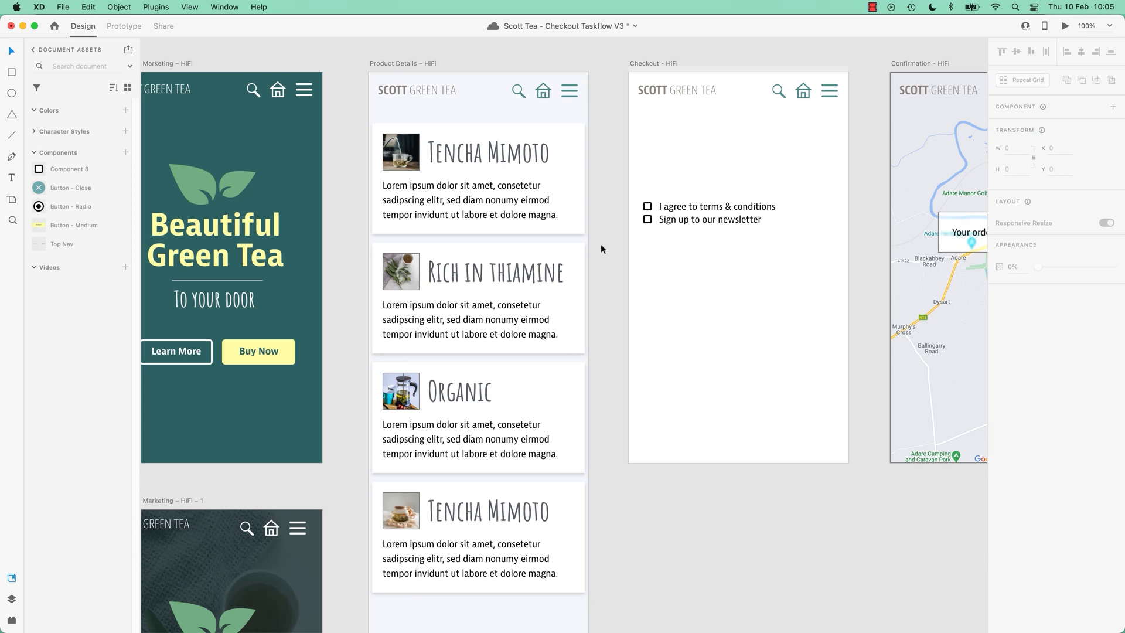
Step: Try Trajan Pro 3 on the Tencha Mimoto heading, then undo the font change
left_click(599, 243)
left_click(476, 201)
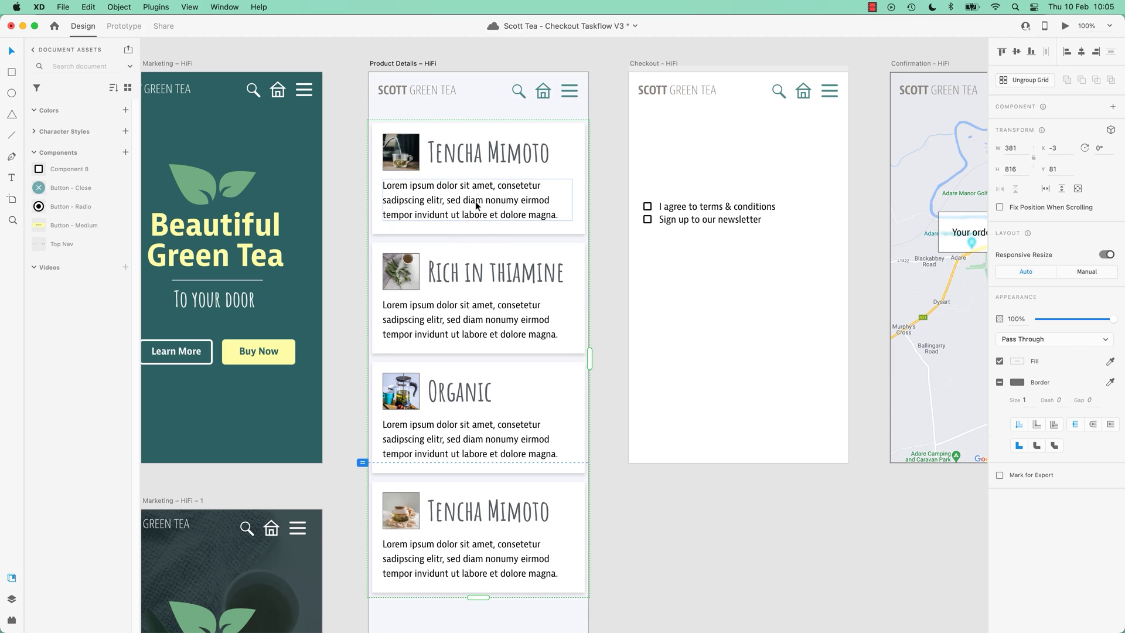
double_click(474, 160)
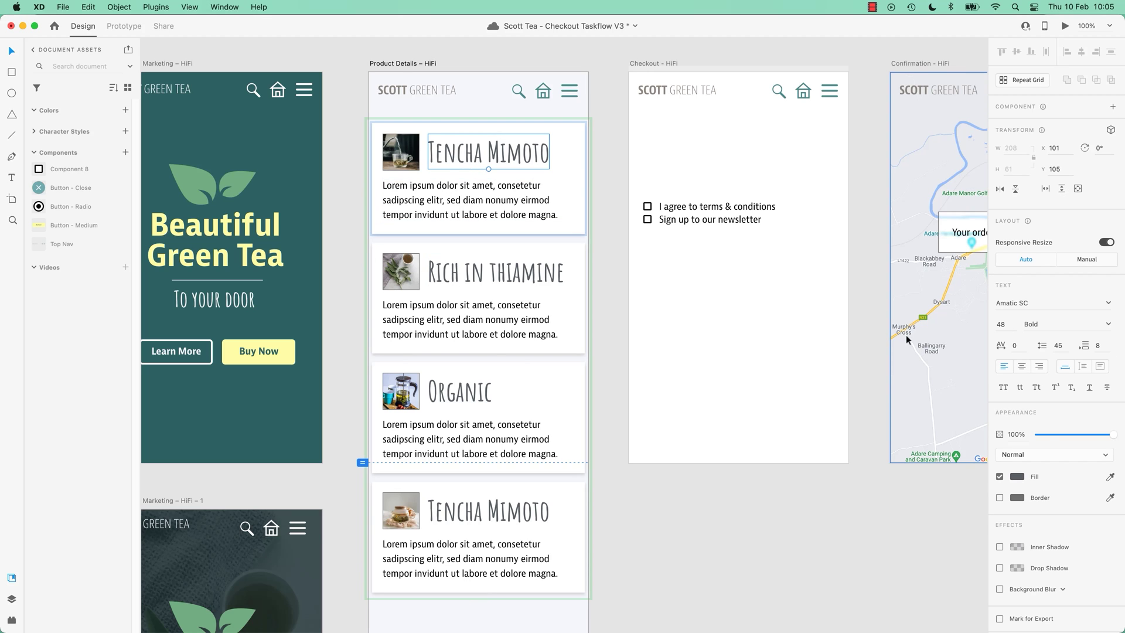
double_click(1037, 302)
triple_click(1036, 302)
type("Trajan Pro 3")
key("Return")
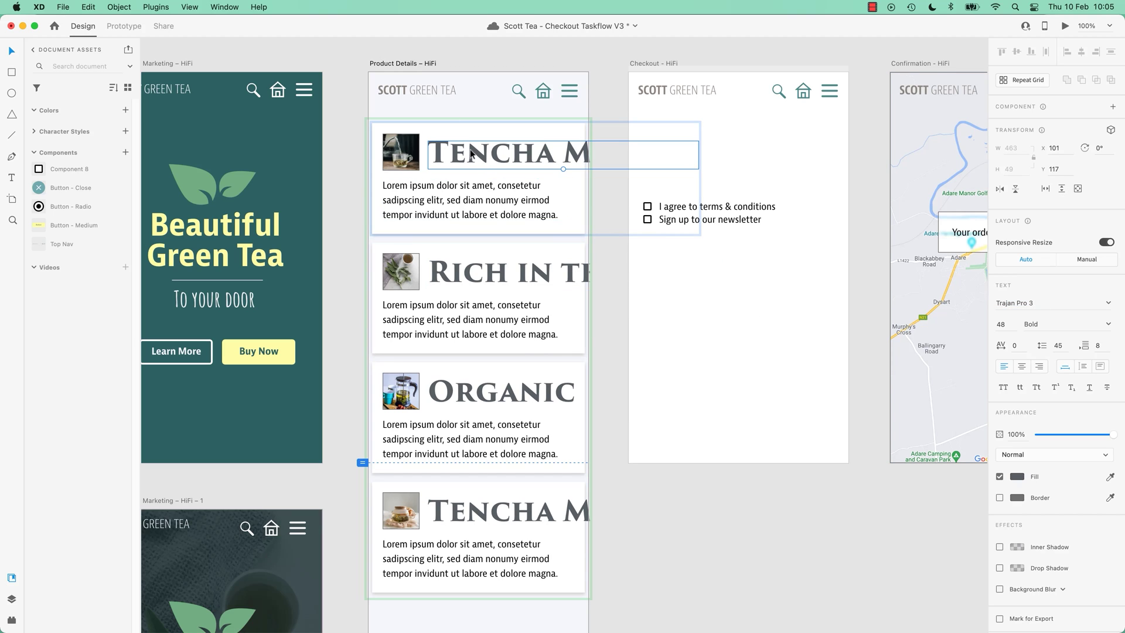
key("super+z")
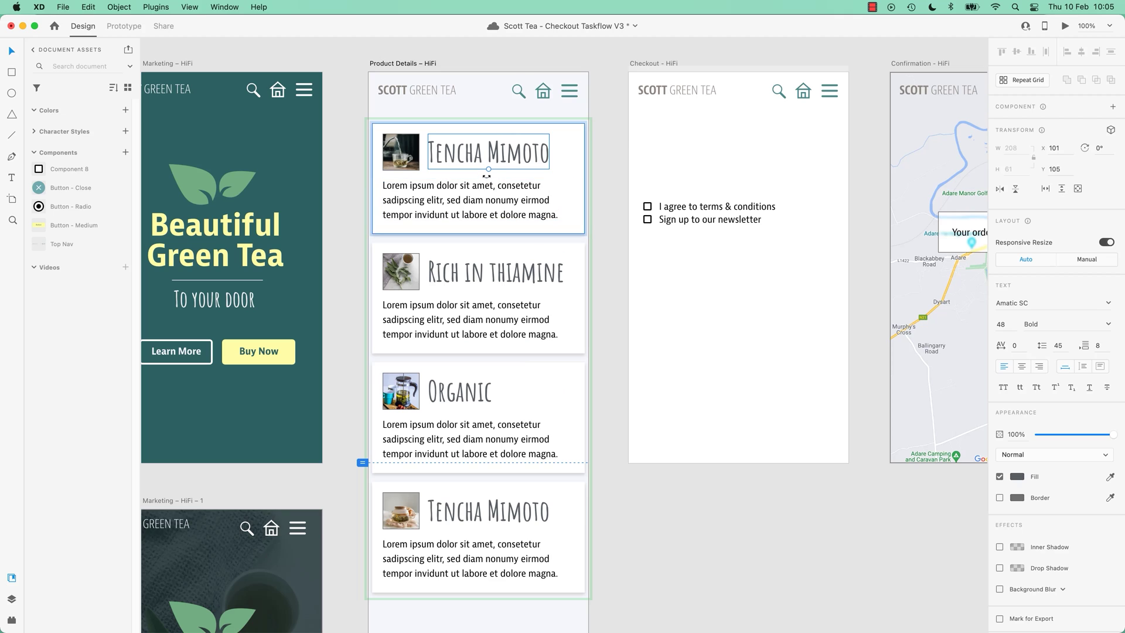
Step: Resize the card headings to 43 pt, try a #00AAFF fill, then undo it
left_click_drag(487, 176, 488, 180)
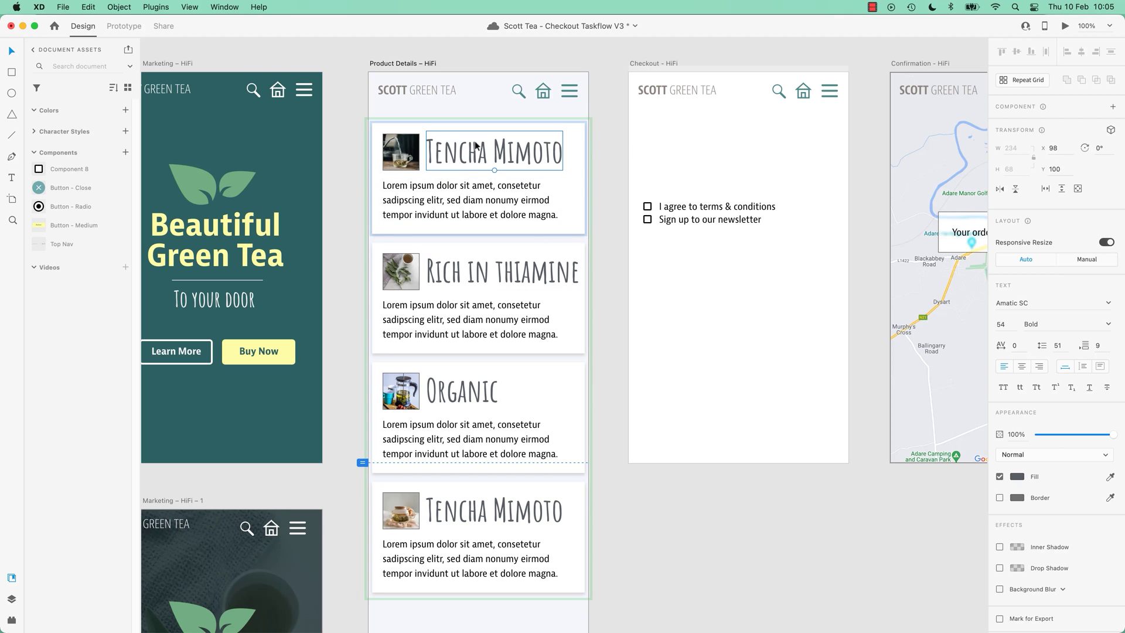
left_click_drag(494, 170, 466, 156)
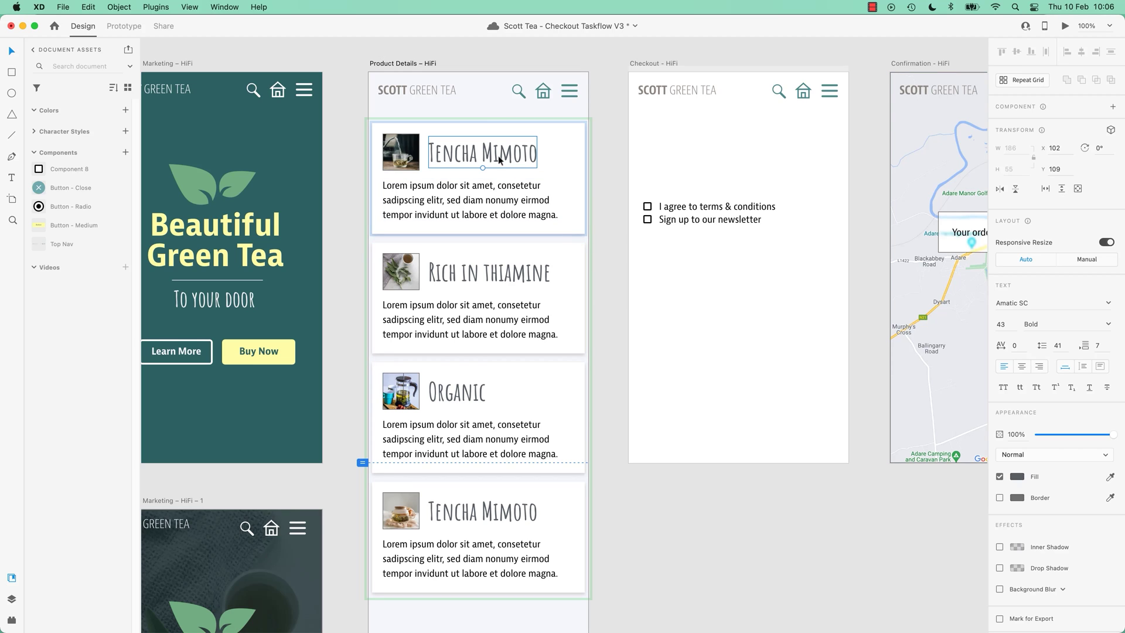
left_click(1017, 476)
left_click_drag(956, 450, 977, 381)
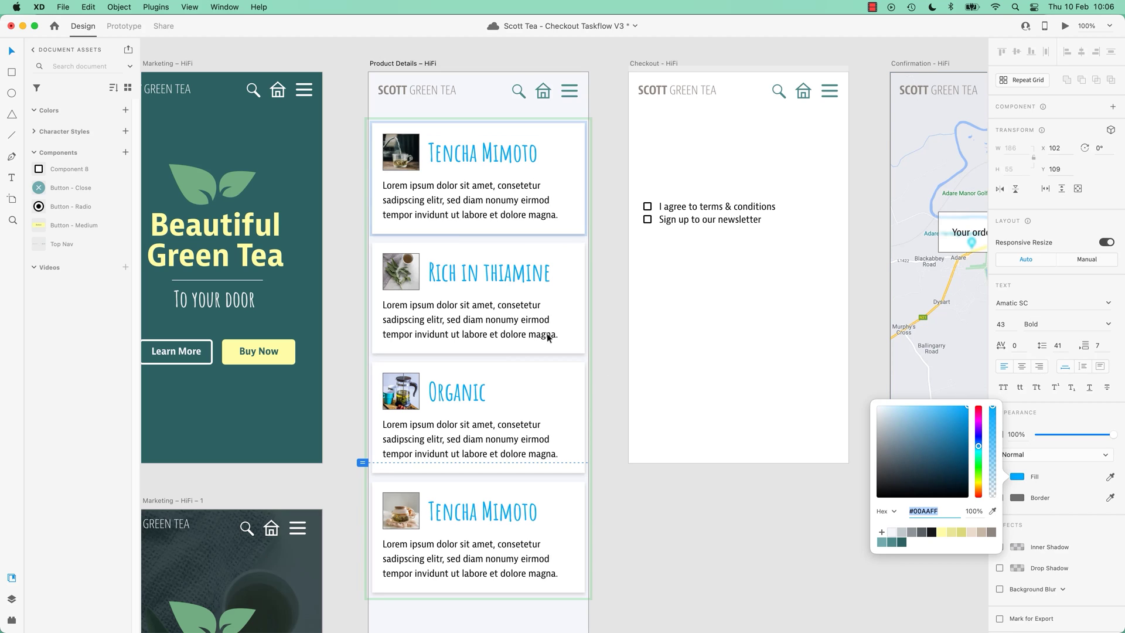
left_click(584, 210)
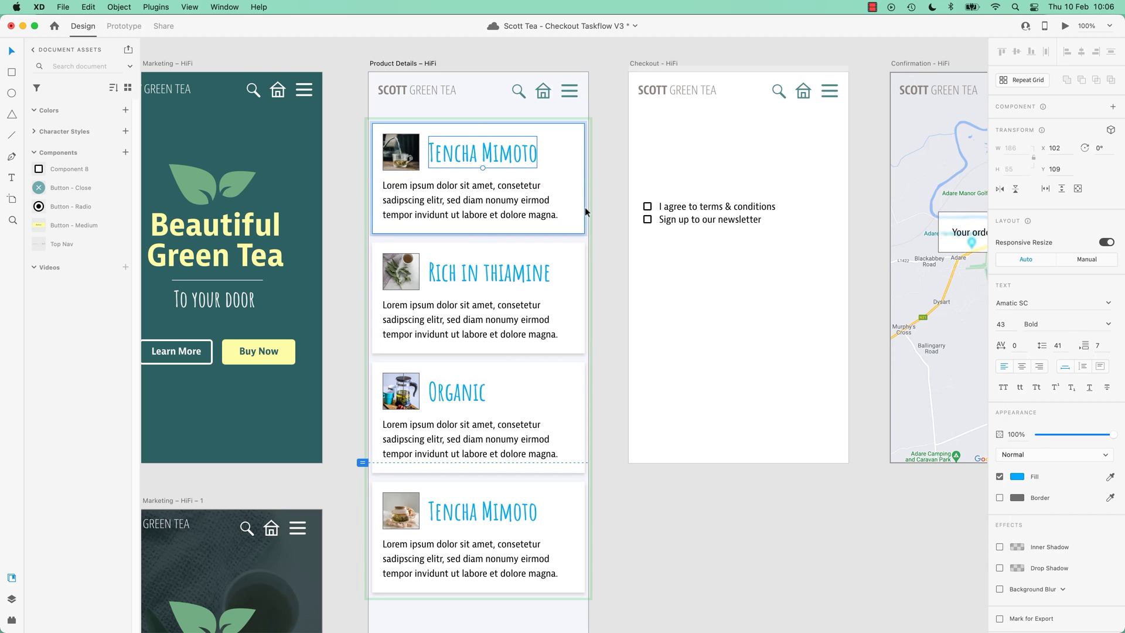
key("super+z")
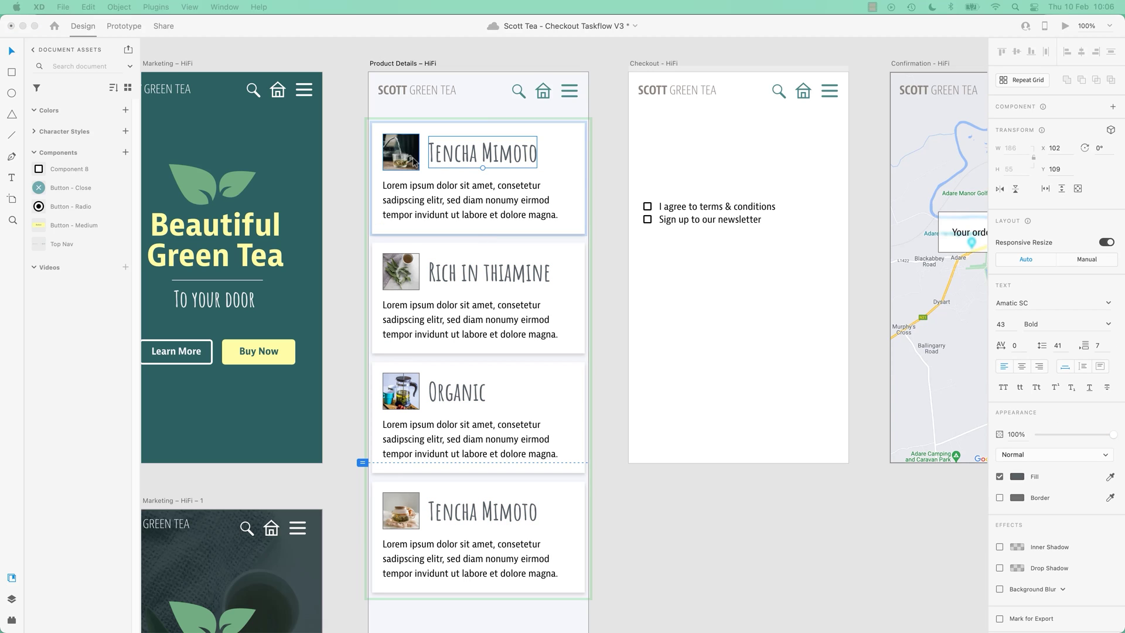
left_click(402, 160)
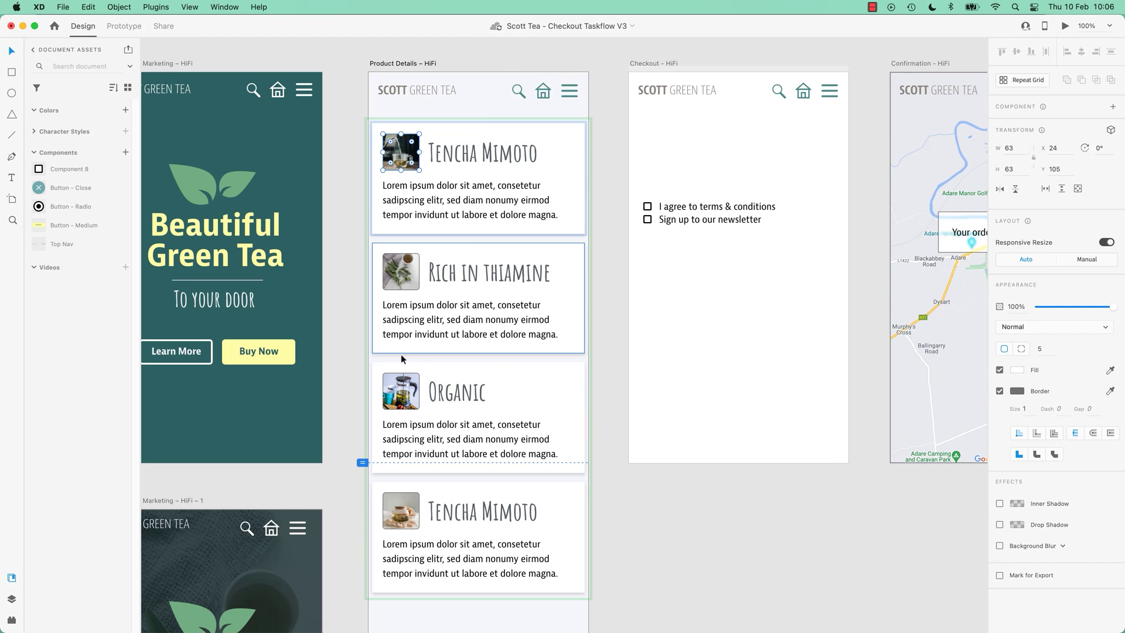
left_click(607, 349)
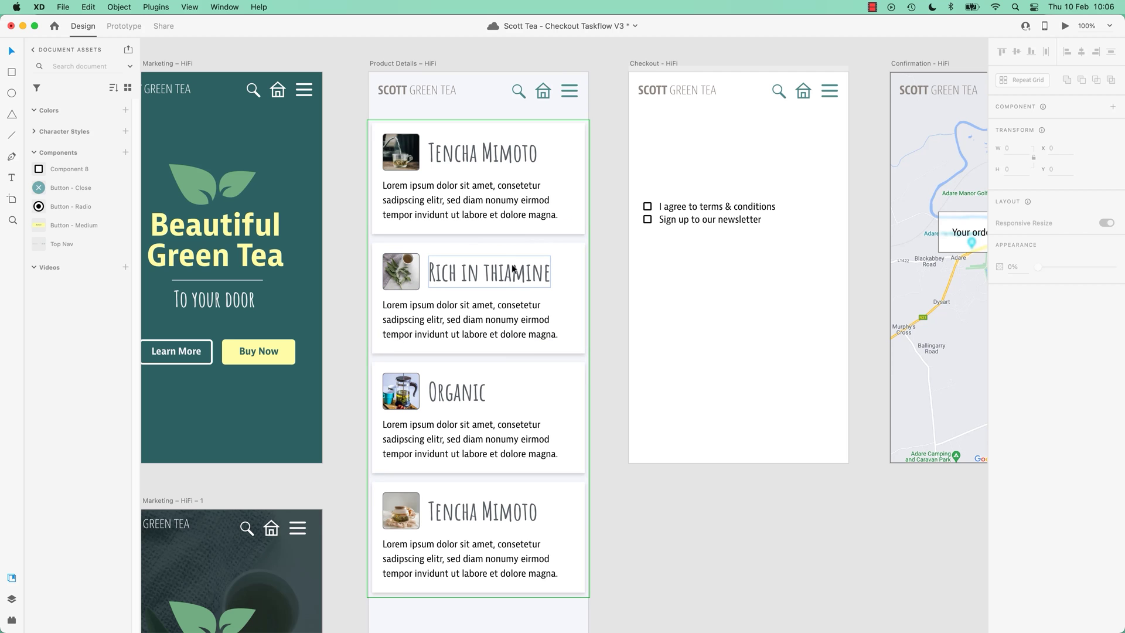
left_click(529, 193)
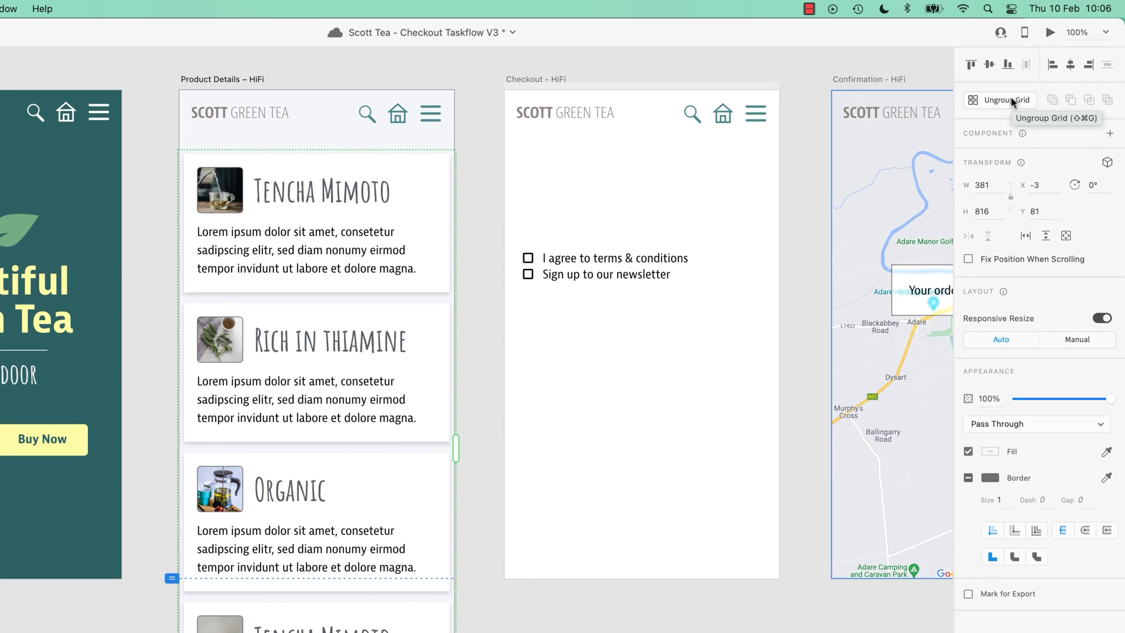
left_click(1011, 102)
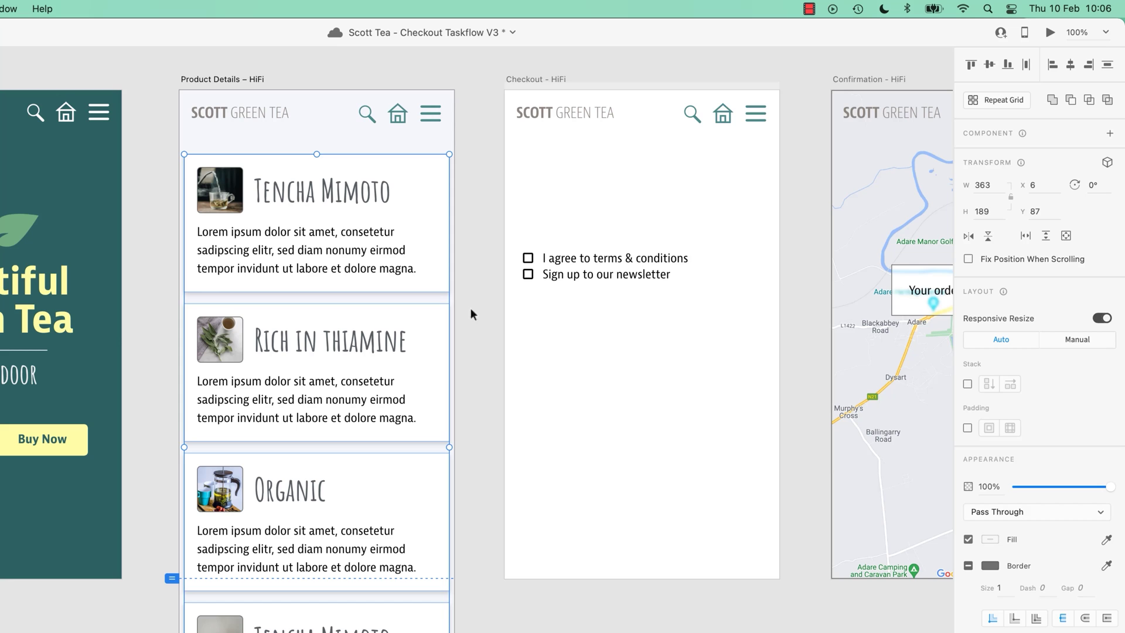
left_click(476, 327)
left_click(378, 245)
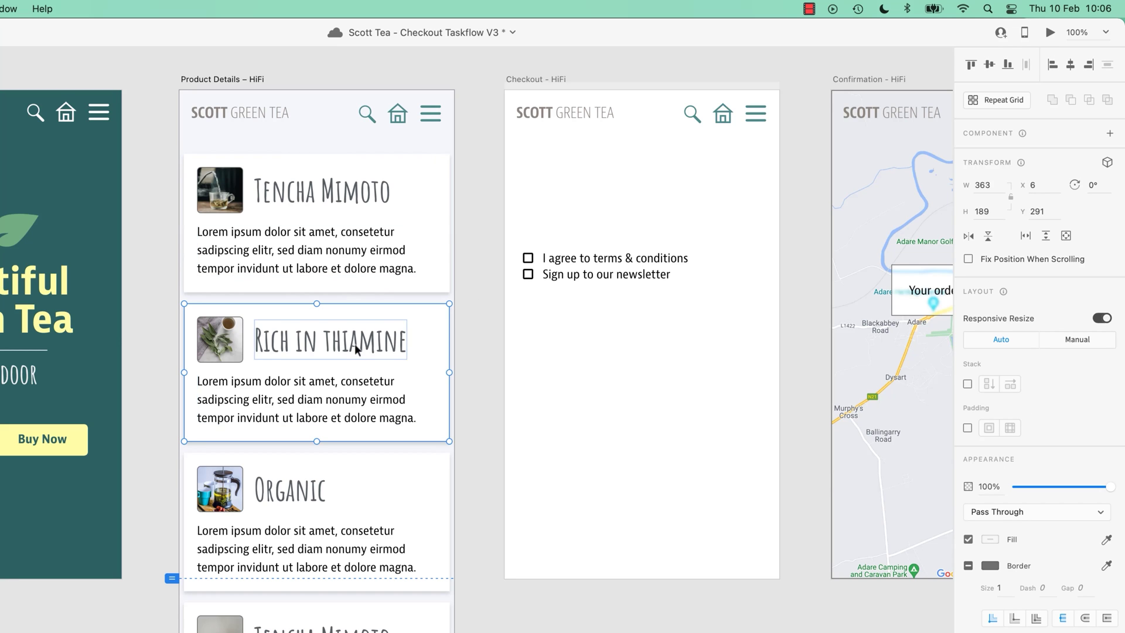
mouse_move(362, 348)
left_mouse_down()
mouse_move(381, 350)
mouse_move(361, 350)
left_mouse_up()
mouse_move(340, 248)
left_mouse_down()
mouse_move(397, 248)
mouse_move(339, 249)
left_mouse_up()
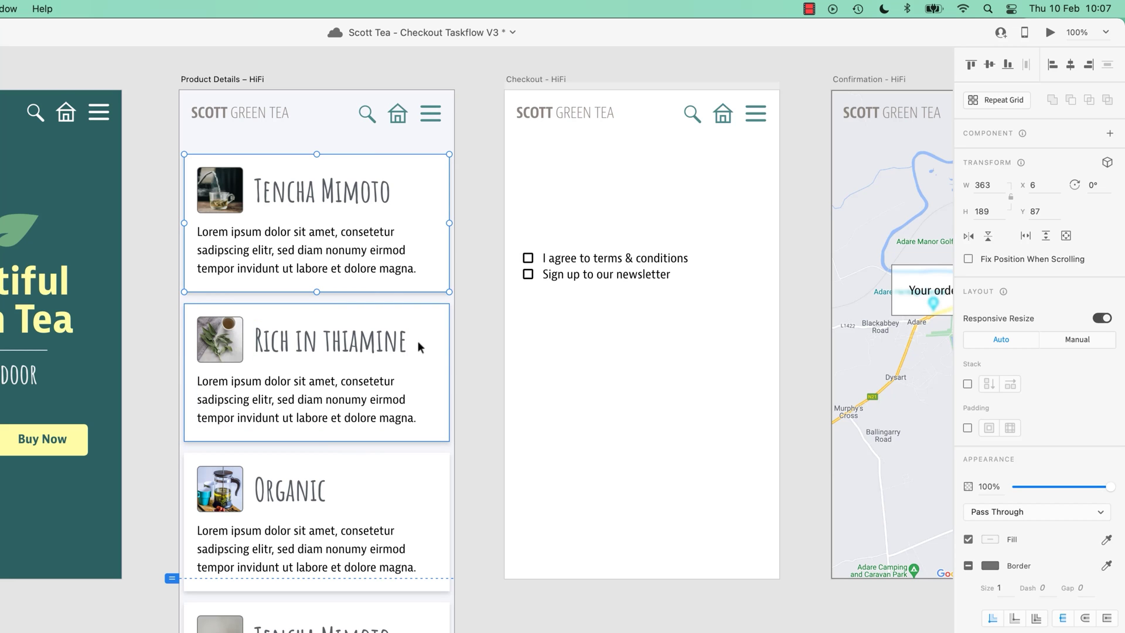
left_click(227, 342)
double_click(227, 343)
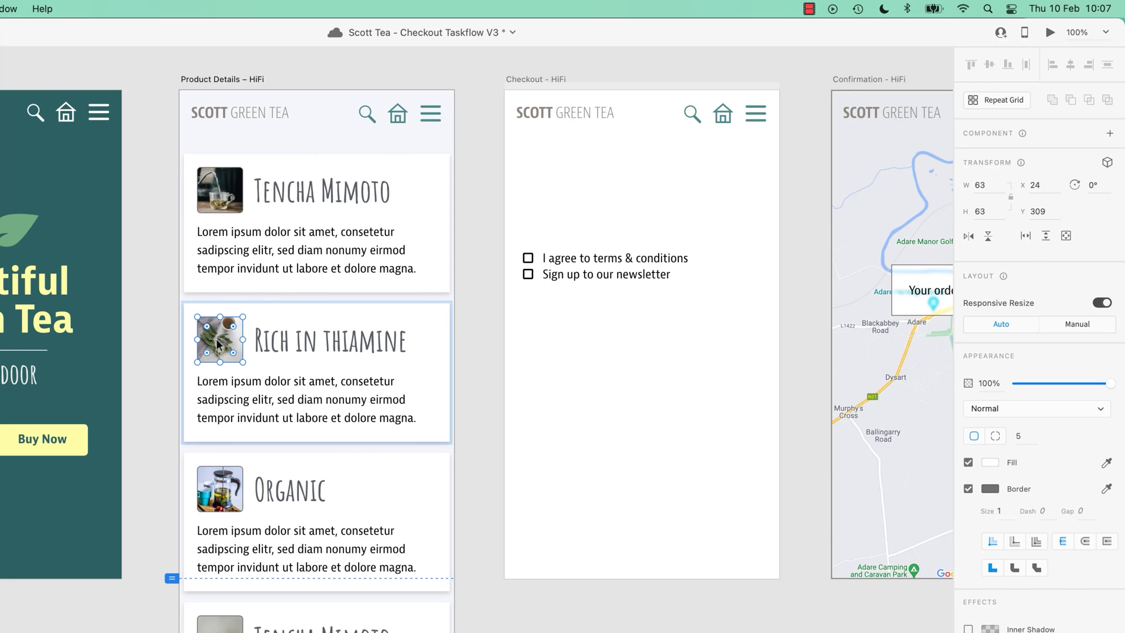
left_click_drag(222, 346, 303, 350)
left_click(358, 352)
left_click(218, 485)
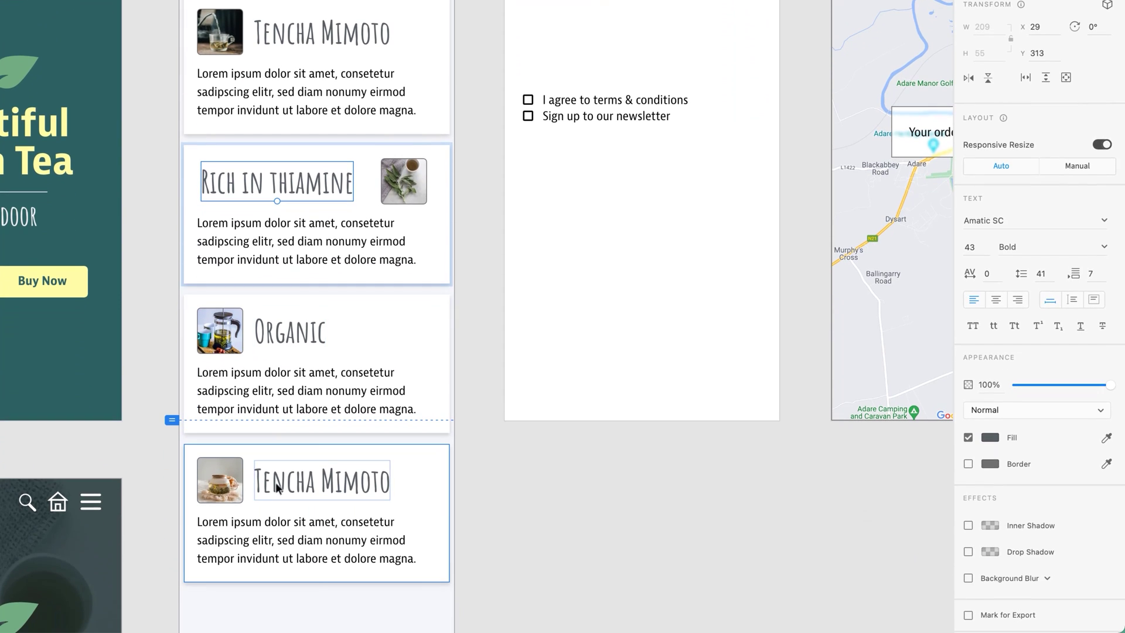
double_click(218, 485)
left_click_drag(218, 485, 307, 482)
left_click(364, 481)
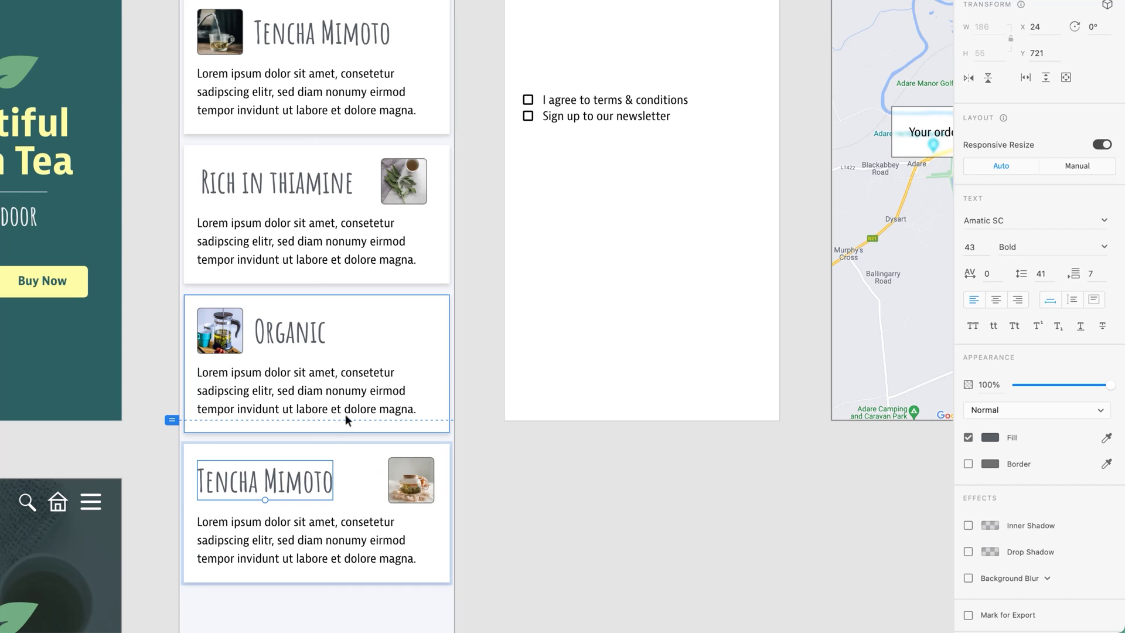
left_click(303, 336)
double_click(302, 337)
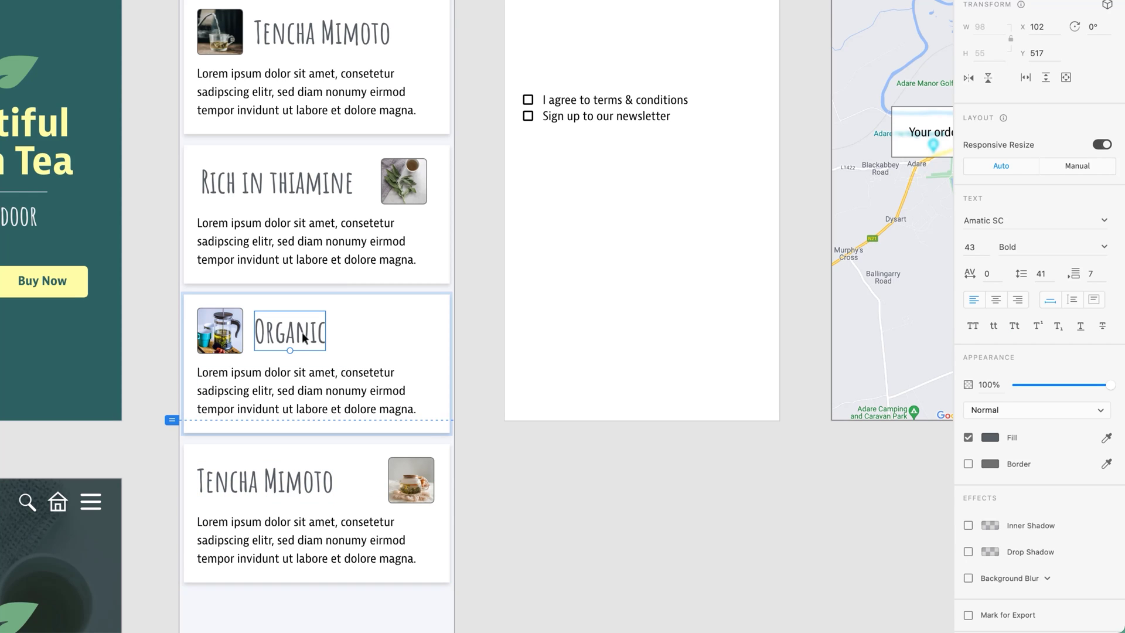
left_click(1039, 224)
type("Roboto")
key("Return")
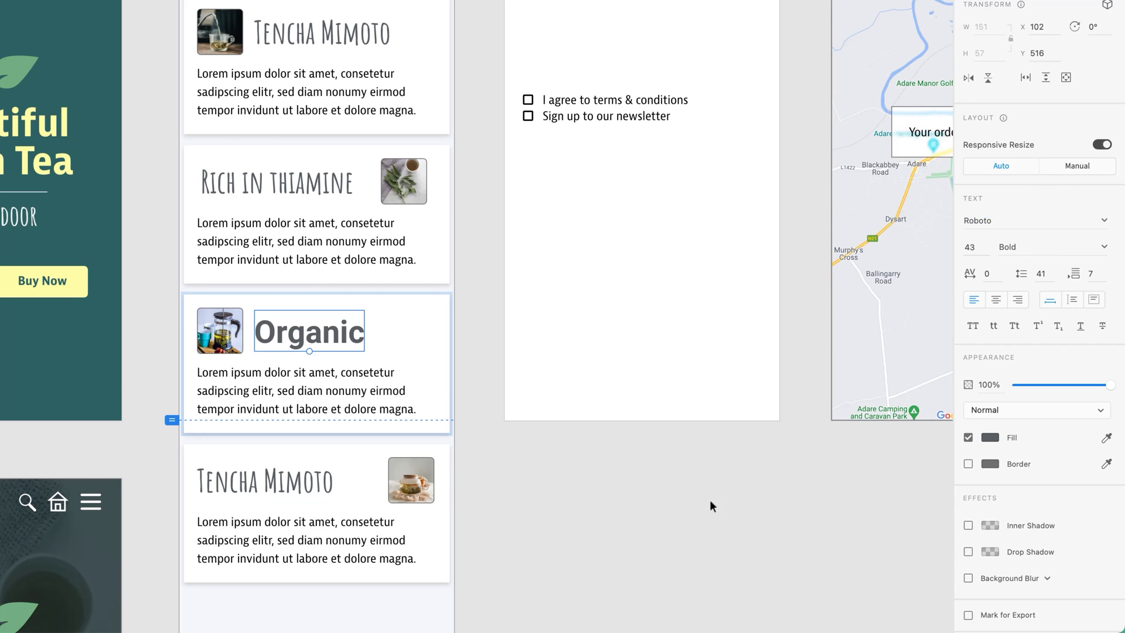
left_click(668, 527)
key("super+z")
key("super+z")
key("super+z")
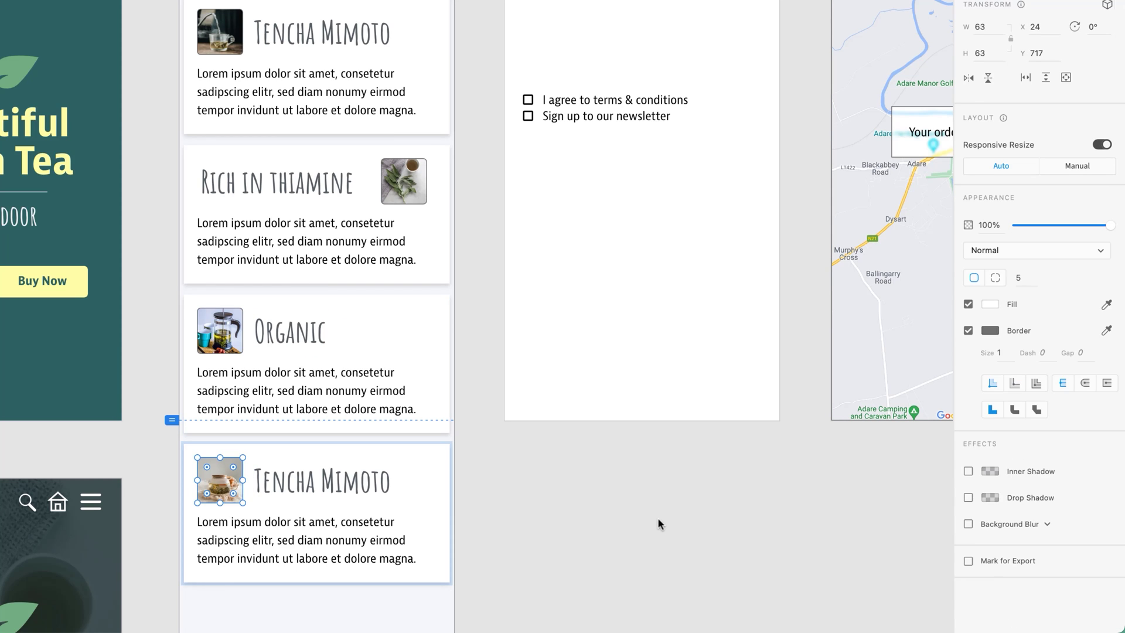
key("super+z")
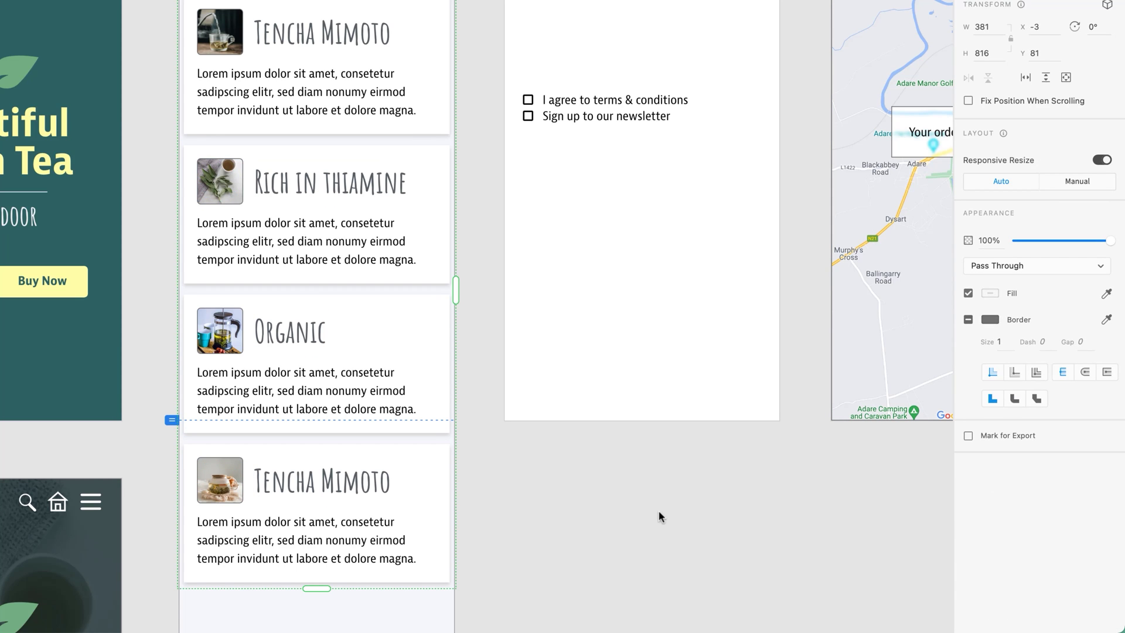
left_click(535, 491)
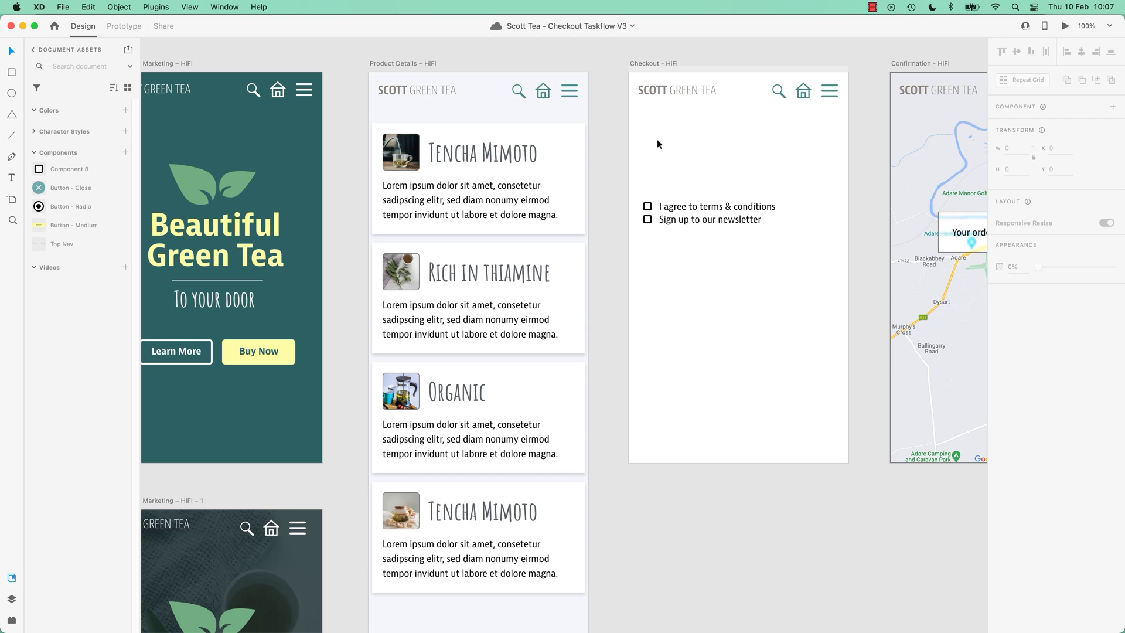
Step: Draw a white rectangle near the Moodboard artboard and size it to 259×184
scroll(642, 289, "up", 15)
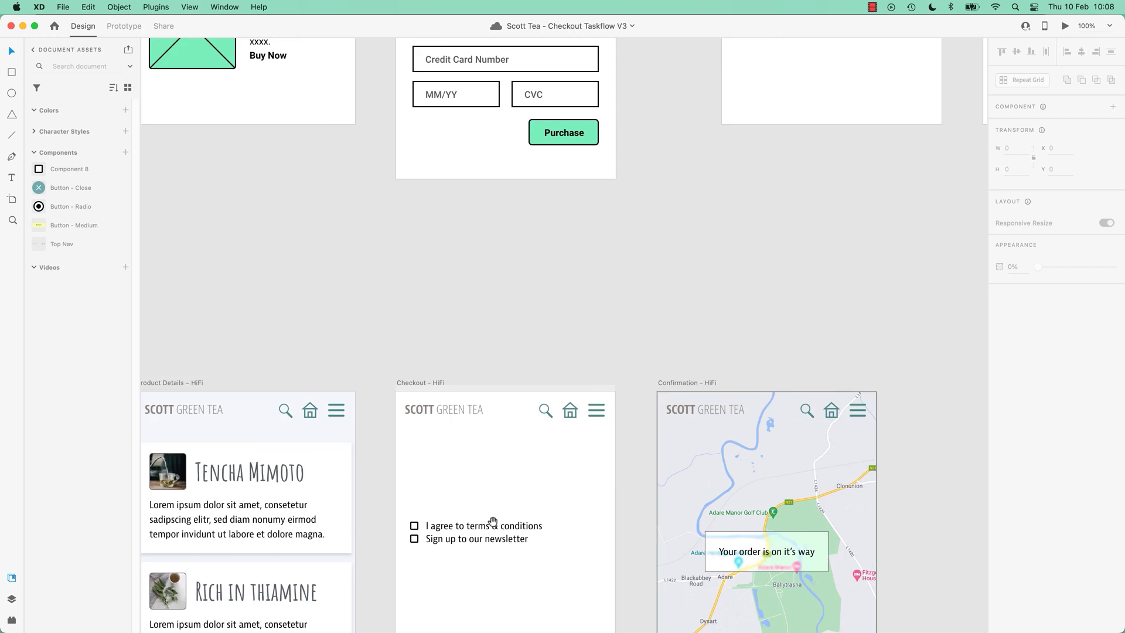
scroll(582, 497, "down", 5)
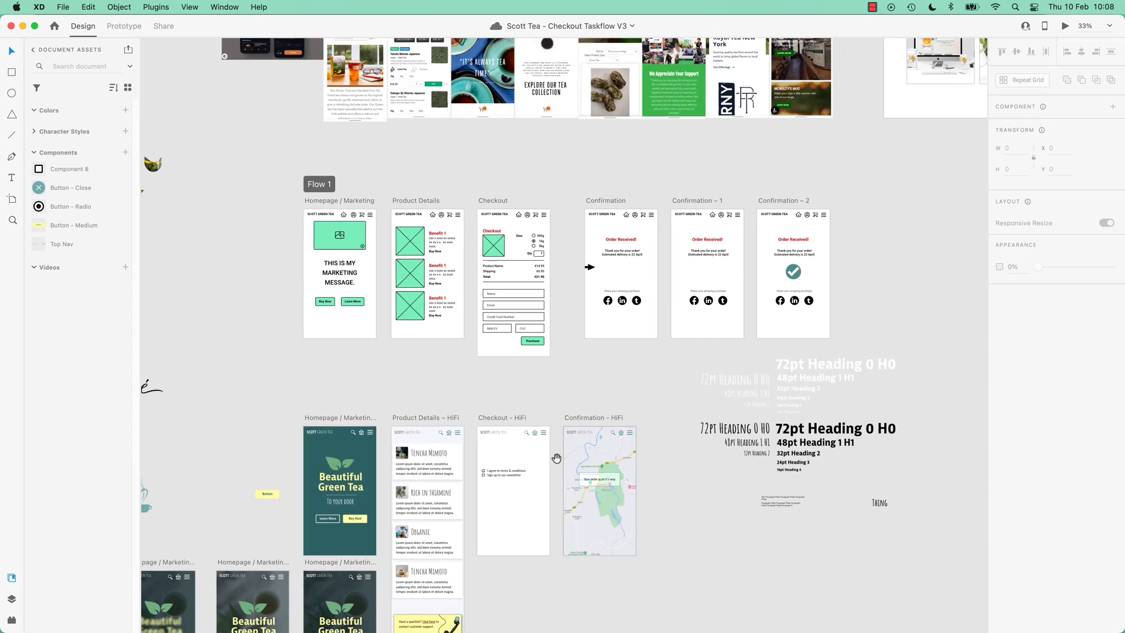
scroll(453, 280, "up", 10)
scroll(452, 280, "left", 10)
scroll(452, 280, "up", 2)
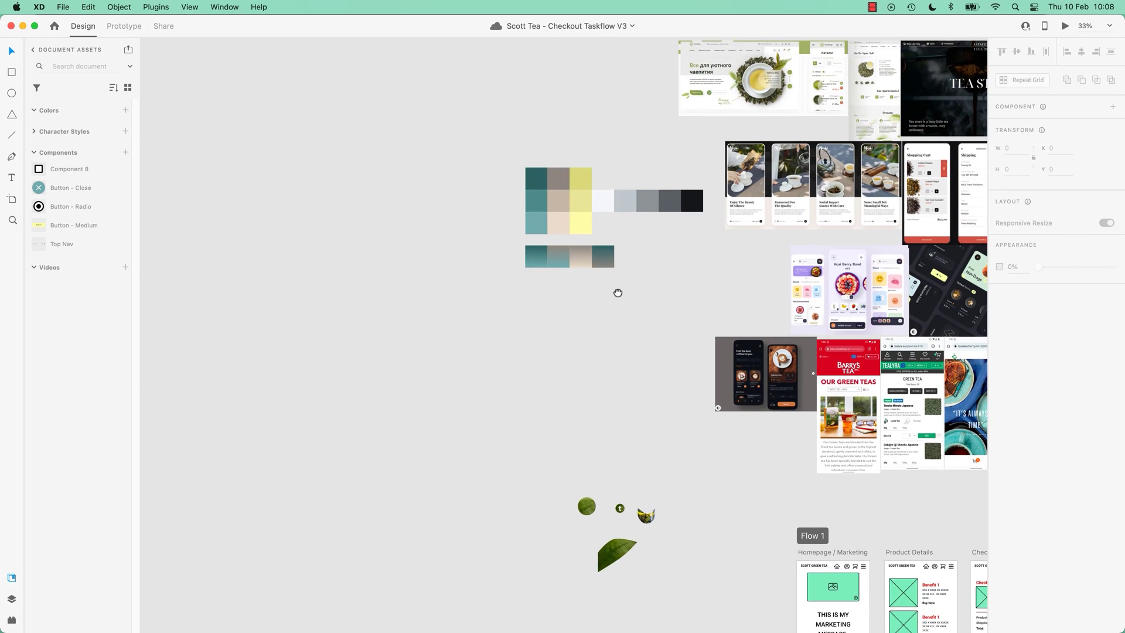
left_click_drag(617, 292, 493, 242)
left_click(13, 70)
scroll(502, 226, "left", 10)
mouse_move(310, 241)
left_mouse_down()
mouse_move(403, 323)
mouse_move(445, 336)
left_mouse_up()
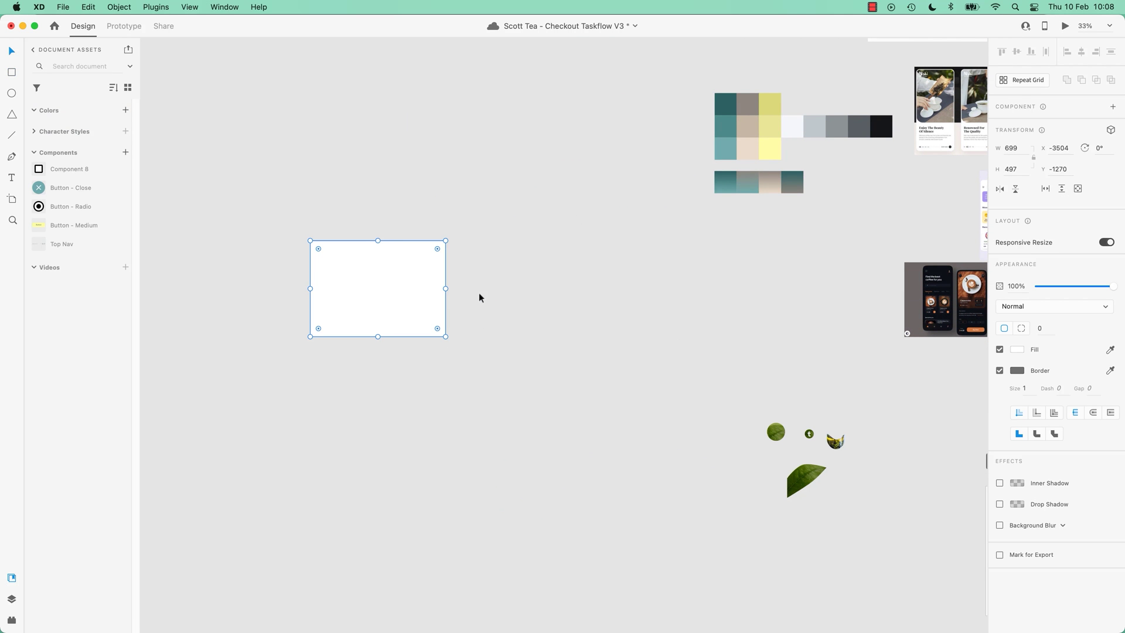
left_click_drag(393, 305, 362, 277)
left_click_drag(625, 287, 221, 322)
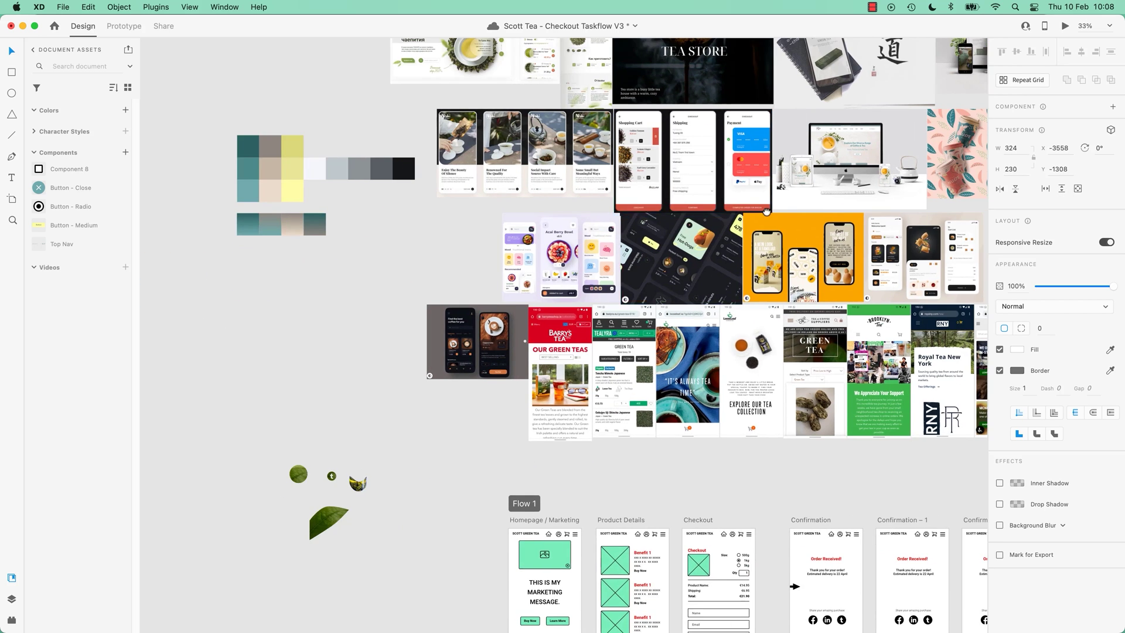
left_click_drag(758, 215, 381, 256)
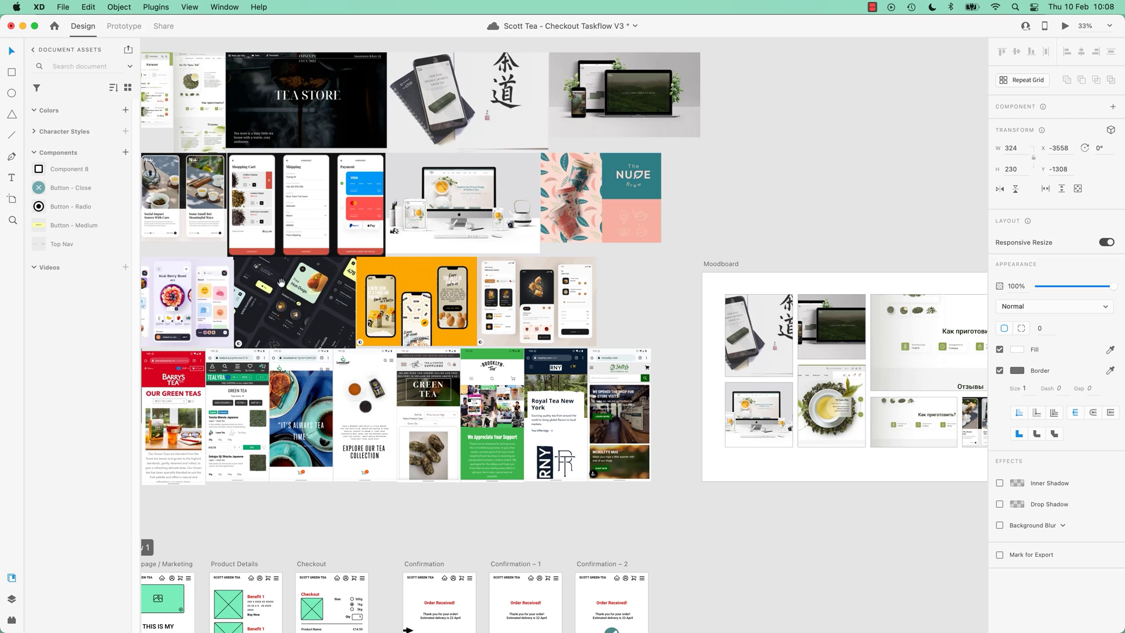
scroll(267, 316, "left", 15)
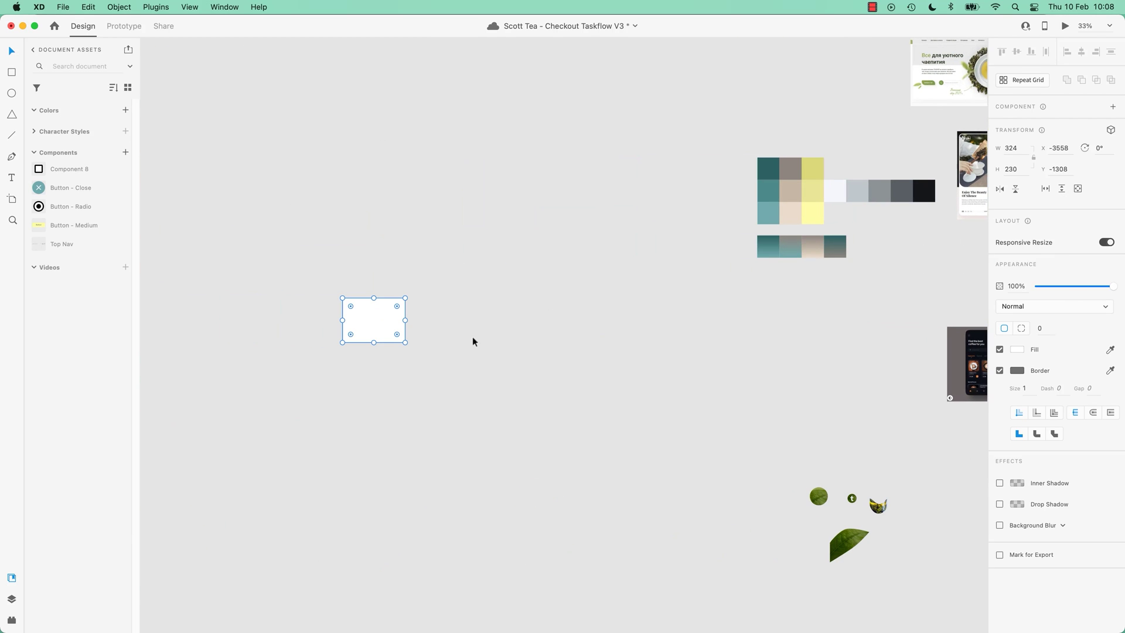
left_click_drag(405, 344, 393, 334)
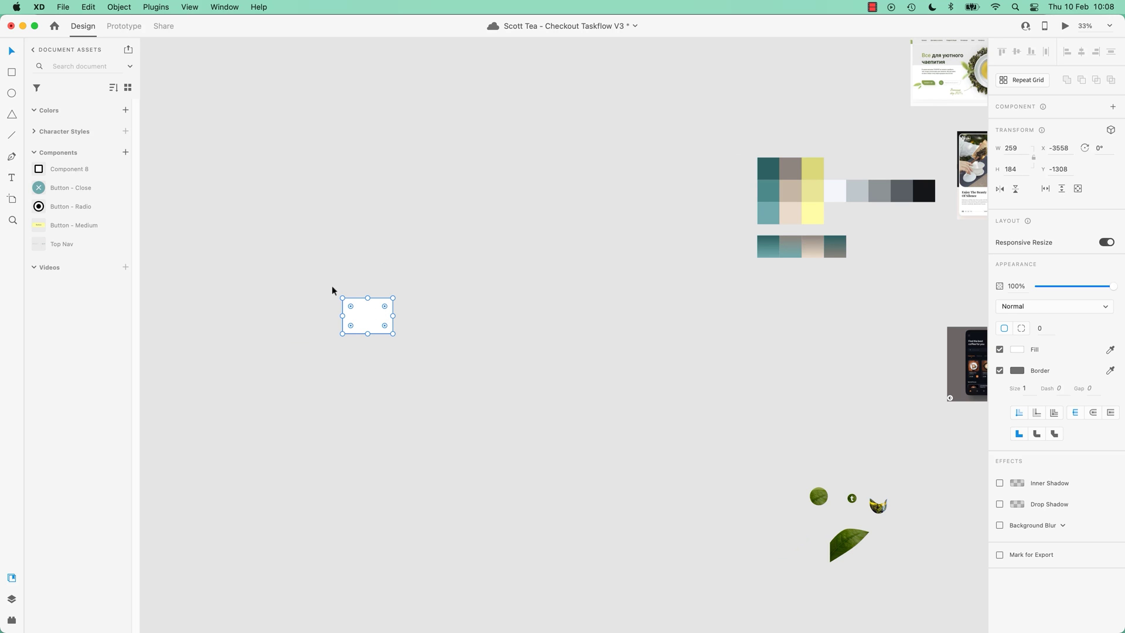
Step: Convert the rectangle into a Repeat Grid of seven columns by five rows
left_click(1029, 80)
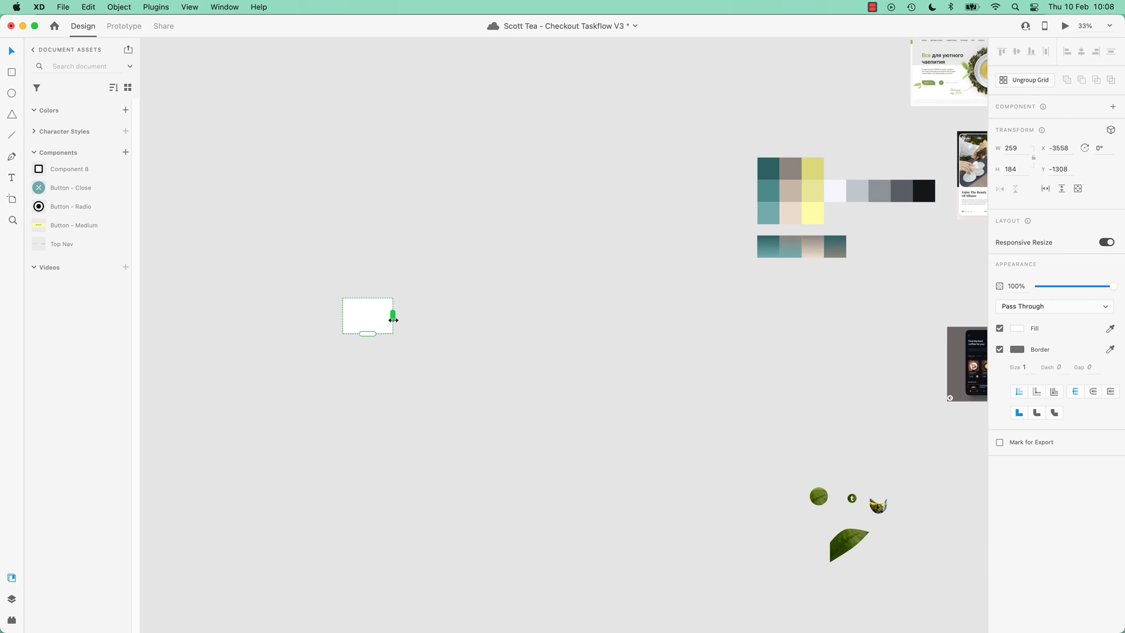
left_click_drag(394, 315, 718, 314)
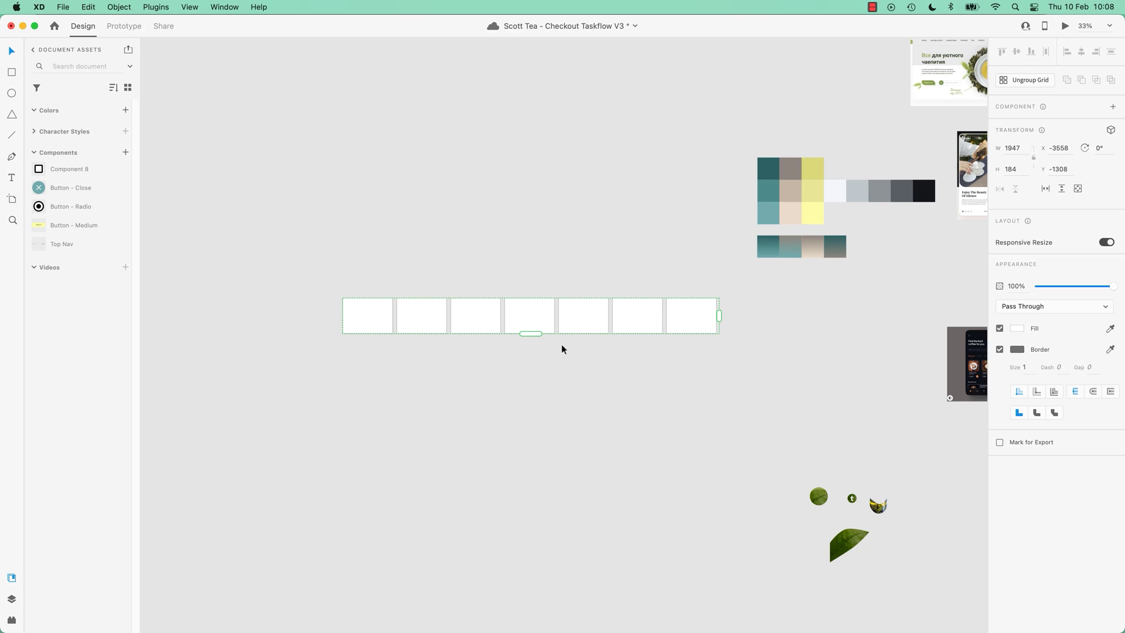
left_click_drag(539, 334, 533, 494)
left_click(243, 464)
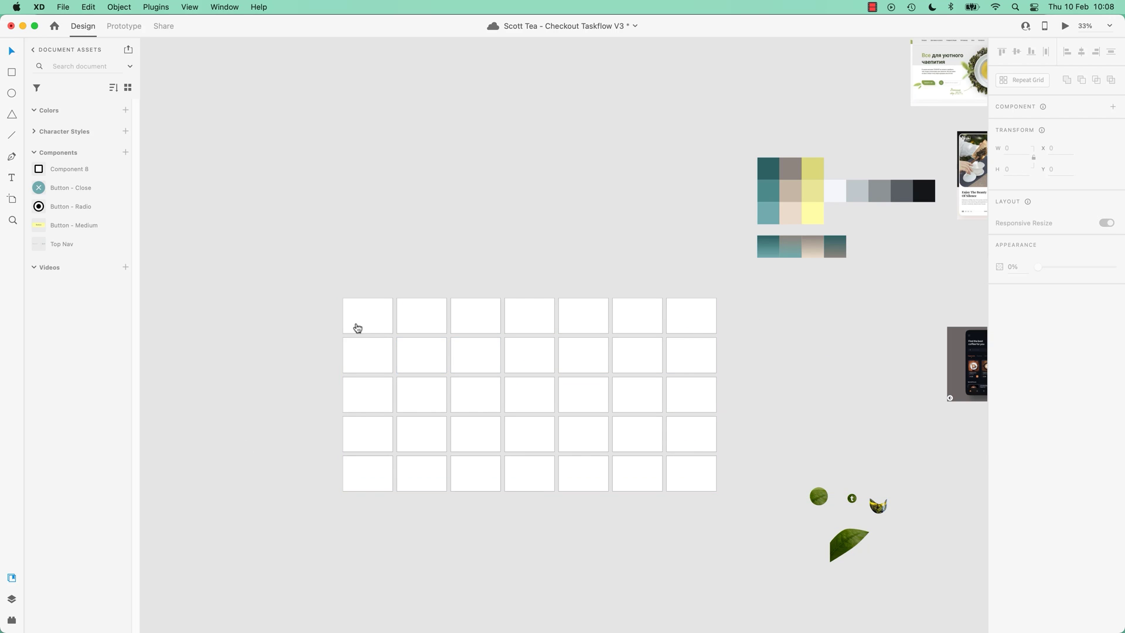
Step: Select all 22 screenshots in the Moodboard folder and drop them onto the 35-tile grid
key("super+Tab")
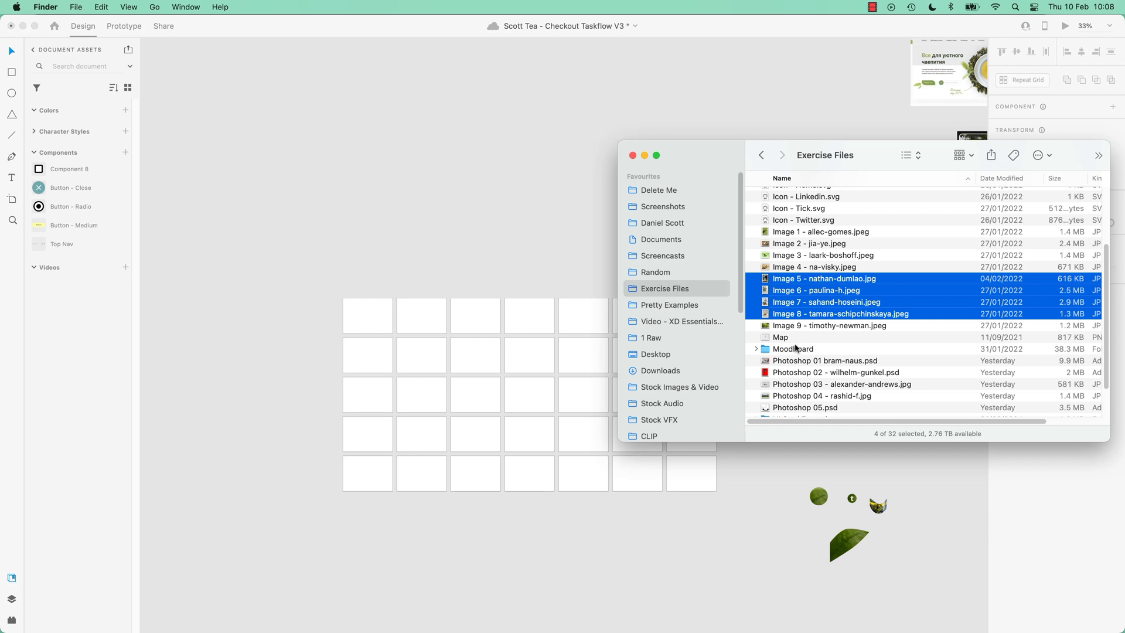
double_click(796, 350)
left_click(813, 198)
scroll(820, 305, "down", 2)
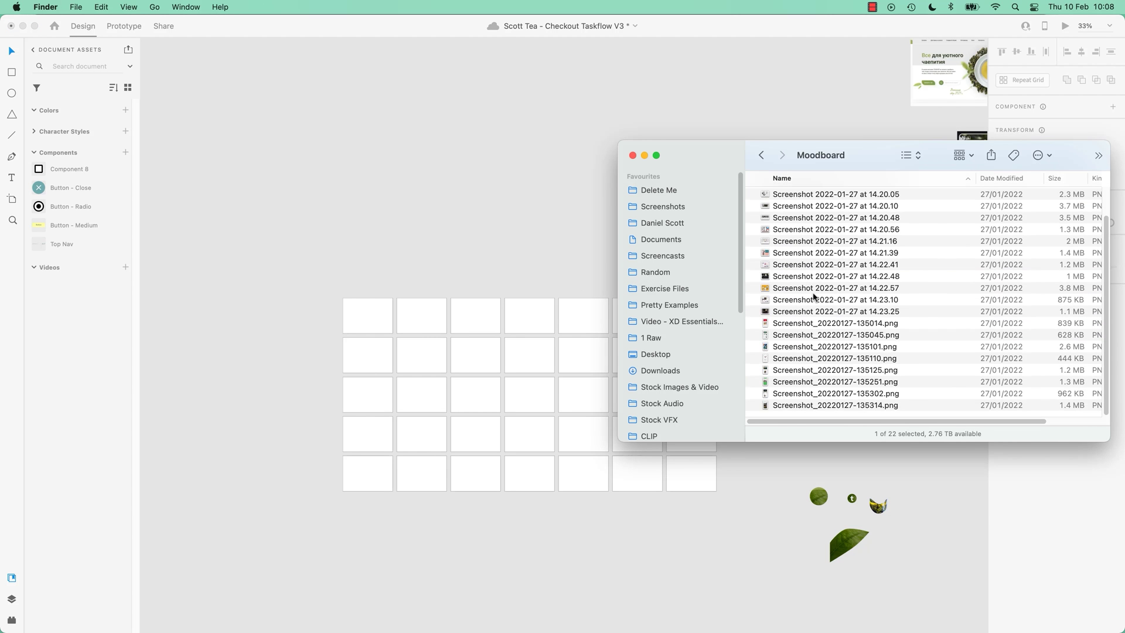
scroll(830, 401, "right", 3)
left_click(816, 405, "shift")
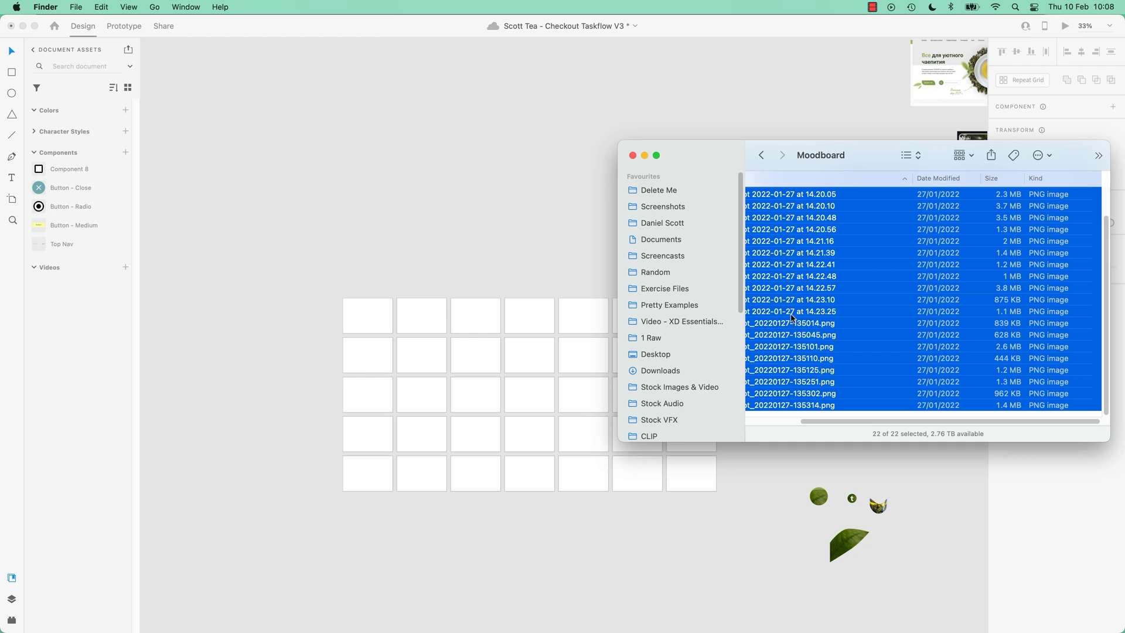
left_click_drag(791, 318, 369, 319)
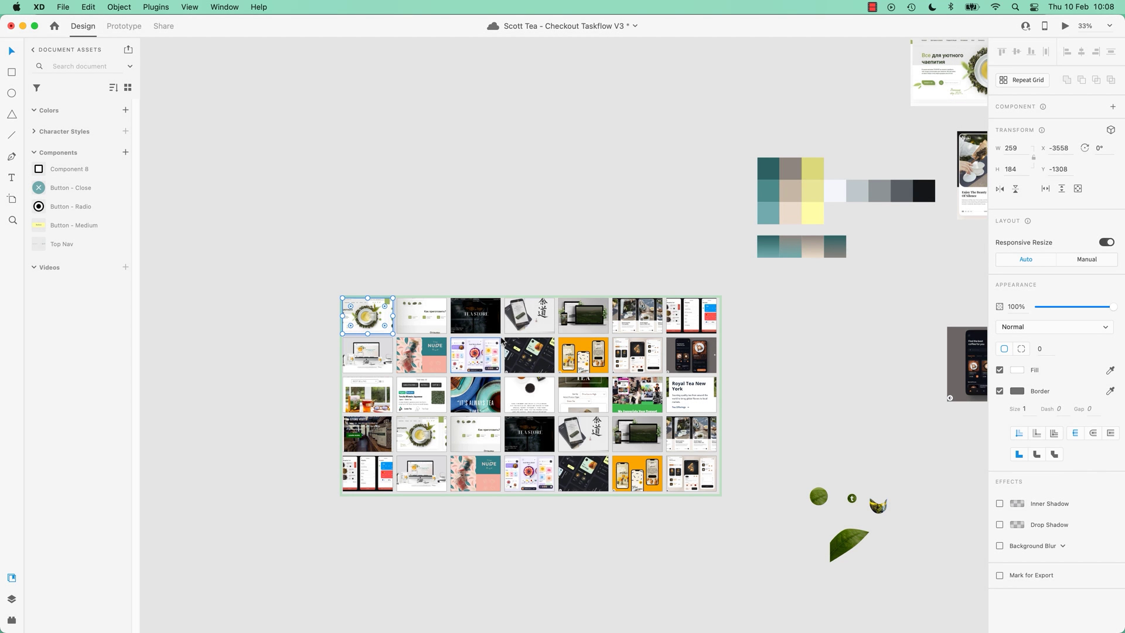
Step: Tighten the Moodboard image grid's row and column gaps, leaving it 1923 × 985 overall
key("super+1")
scroll(535, 314, "left", 10)
key("Escape")
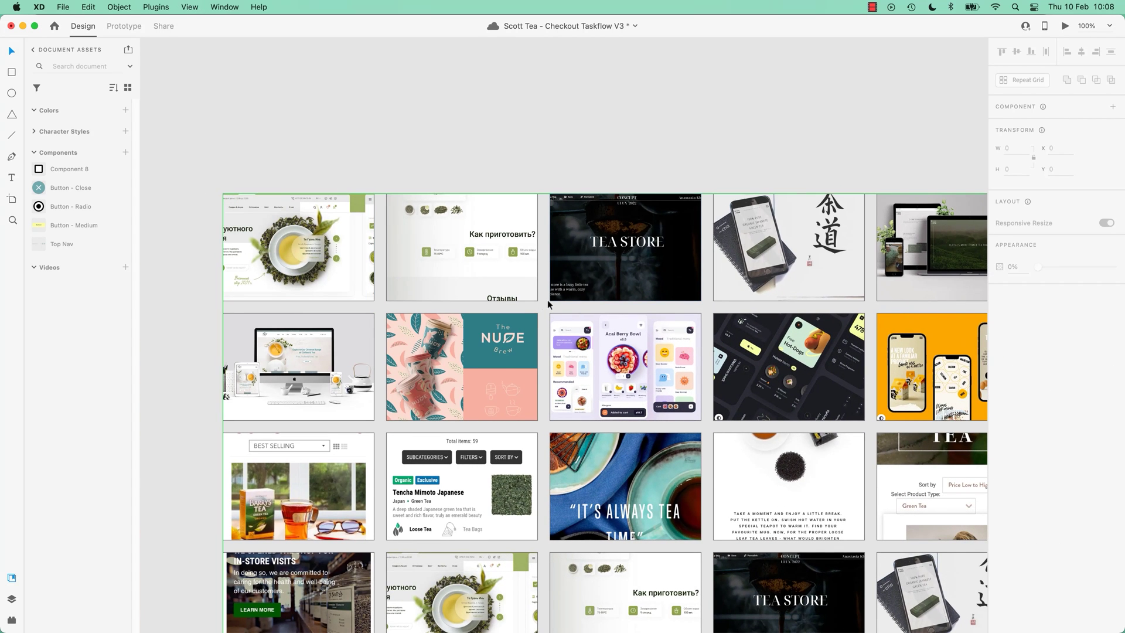
left_click(430, 216)
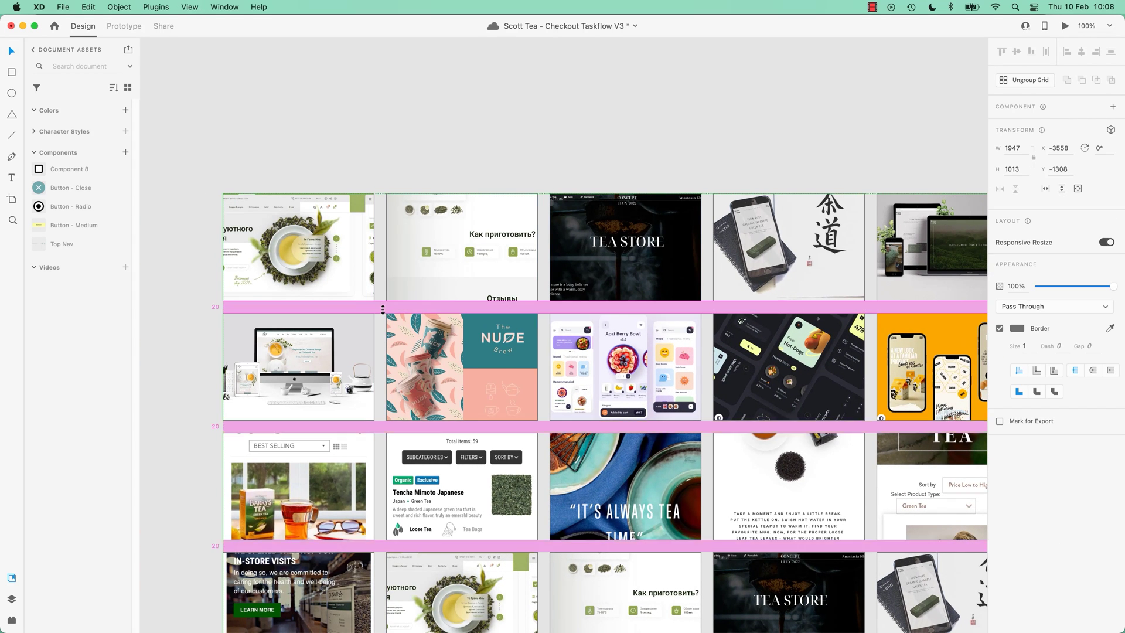
mouse_move(384, 308)
left_mouse_down()
mouse_move(385, 277)
mouse_move(347, 276)
mouse_move(387, 263)
mouse_move(393, 305)
left_mouse_up()
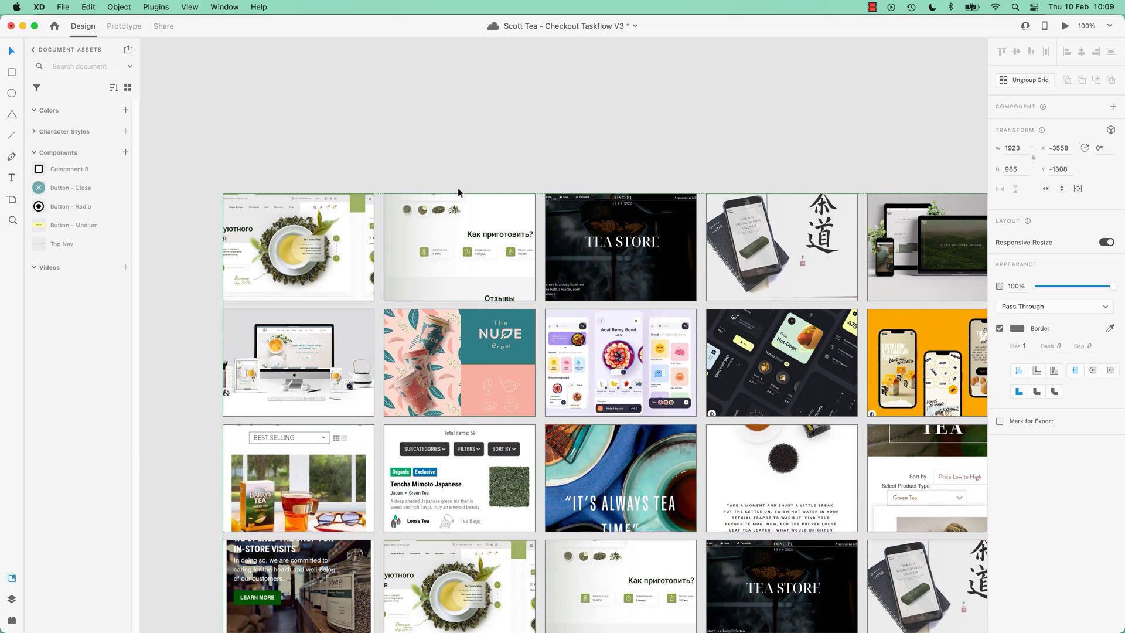
left_click(483, 160)
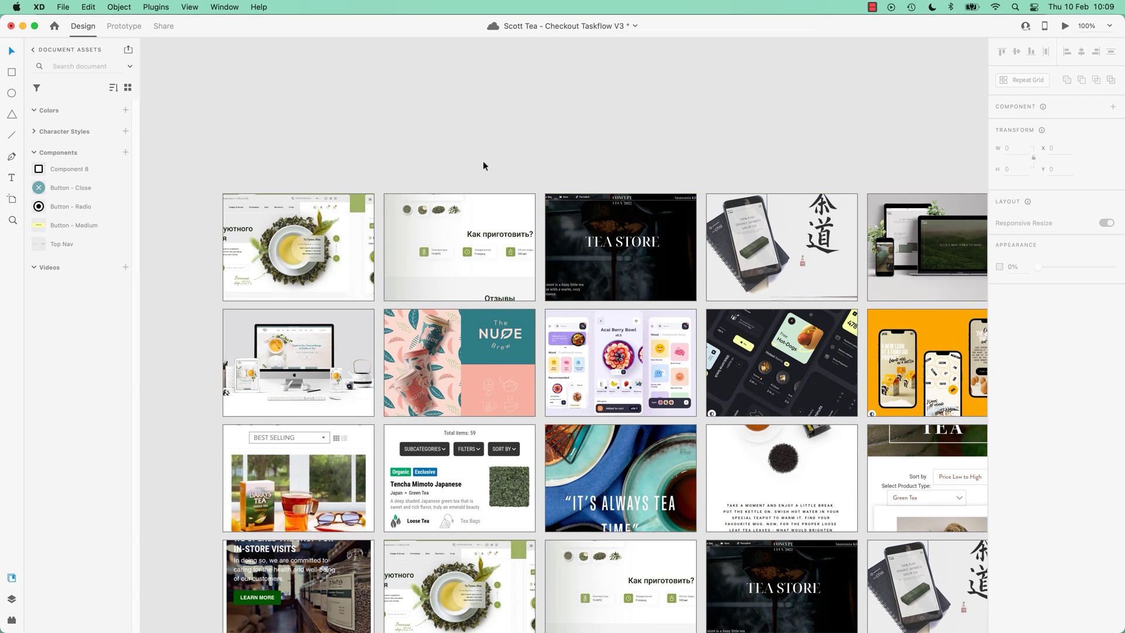
key("super+0")
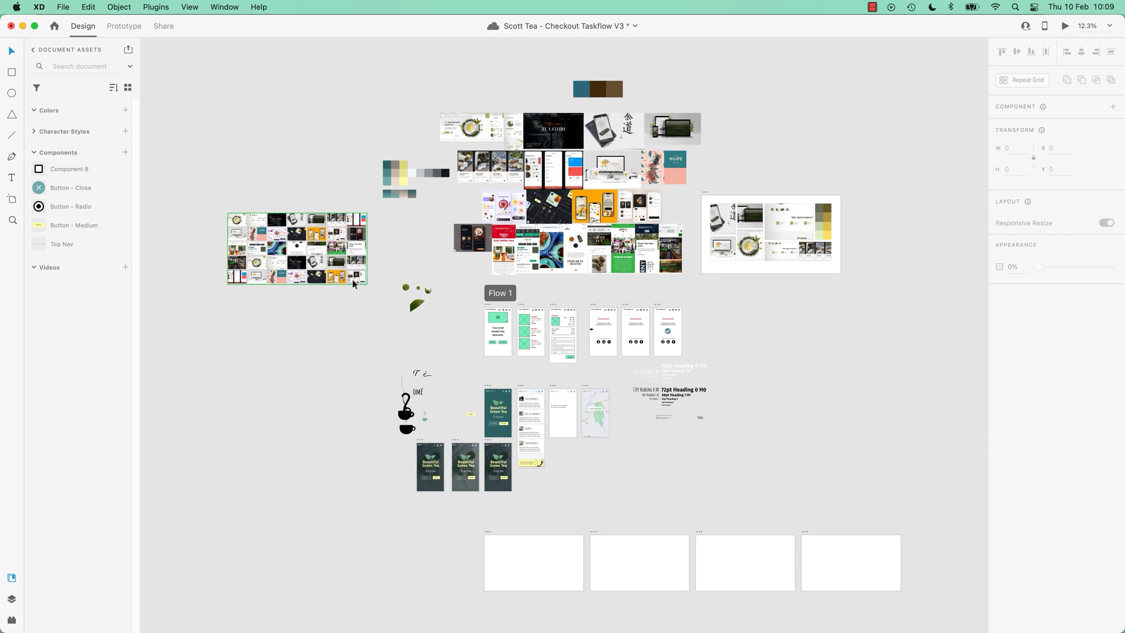
Step: Center the image repeat grid in view, select it and lock it
scroll(319, 256, "up", 3)
left_click_drag(319, 253, 809, 466)
left_click(551, 426)
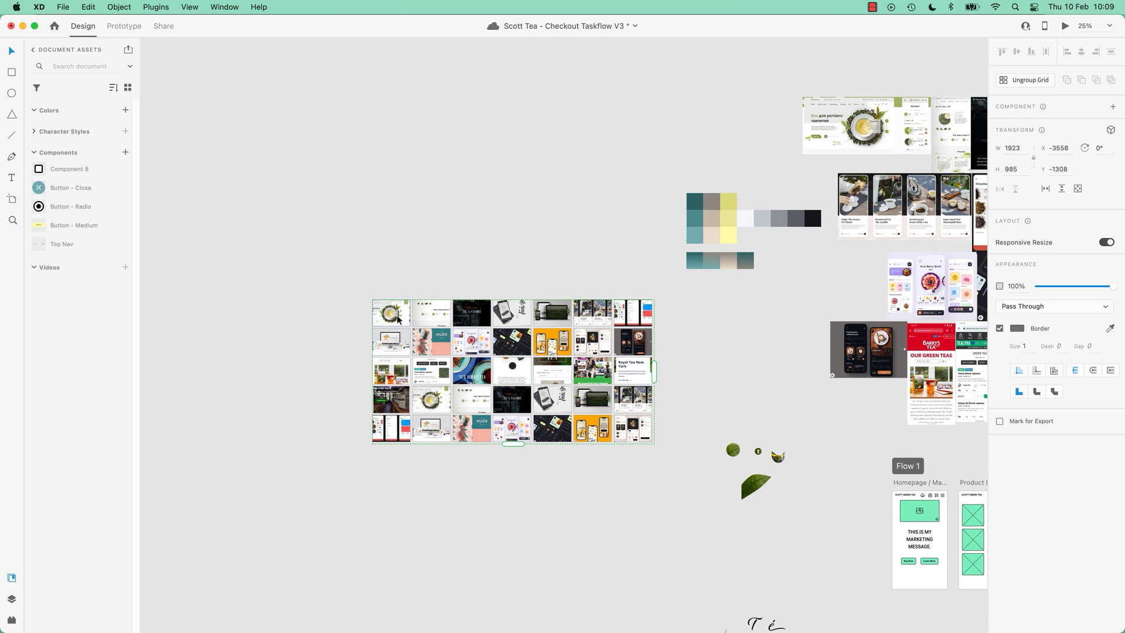
right_click(479, 350)
left_click(499, 441)
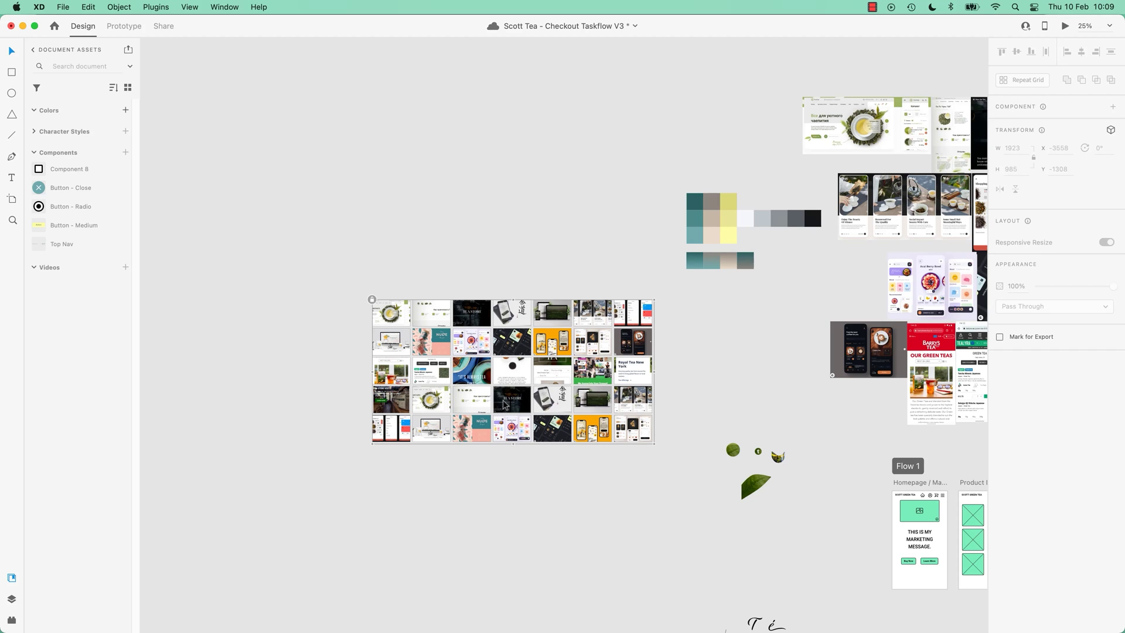
Step: Unlock the grid and trim it to three rows of seven tiles, 1923 × 593
right_click(504, 403)
right_click(514, 378)
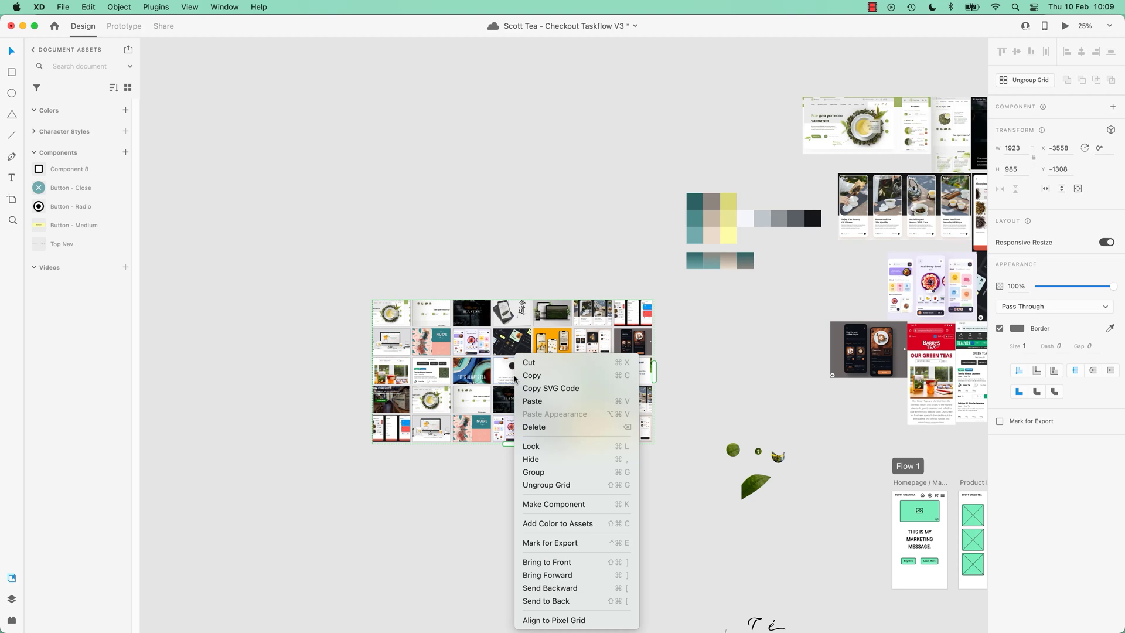
left_click(548, 448)
right_click(507, 374)
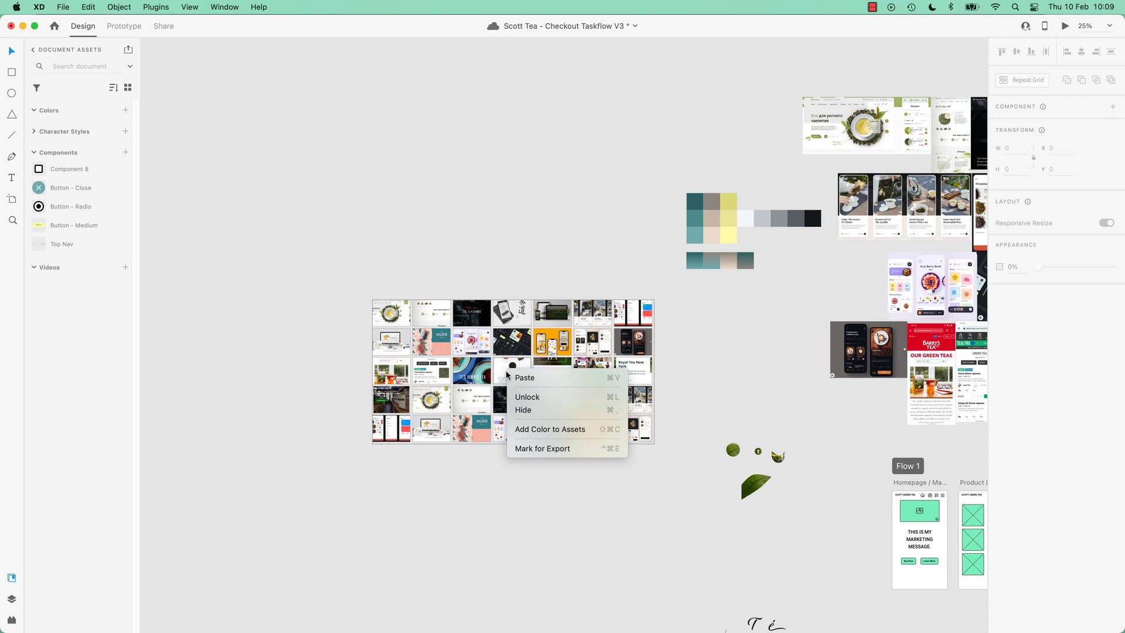
left_click(535, 397)
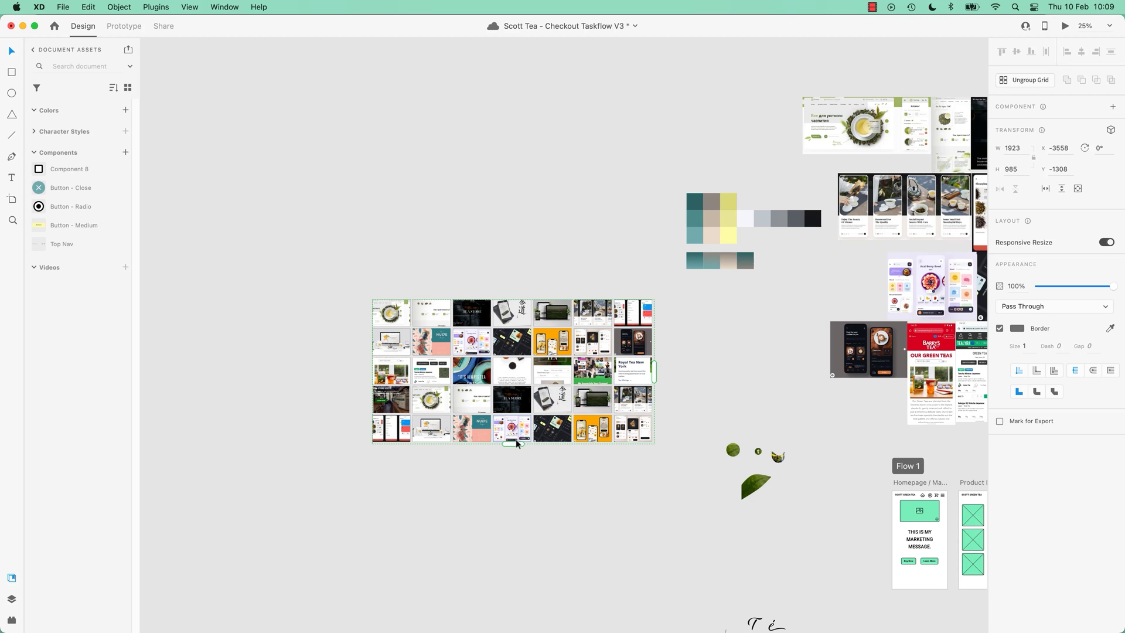
left_click_drag(515, 443, 514, 385)
left_click(496, 463)
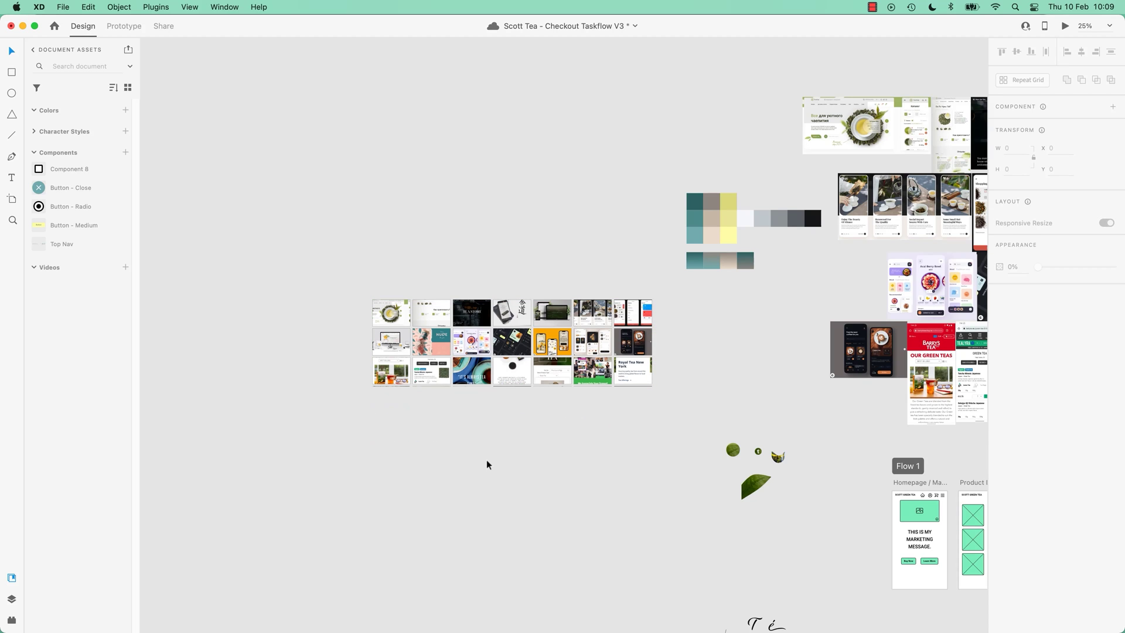